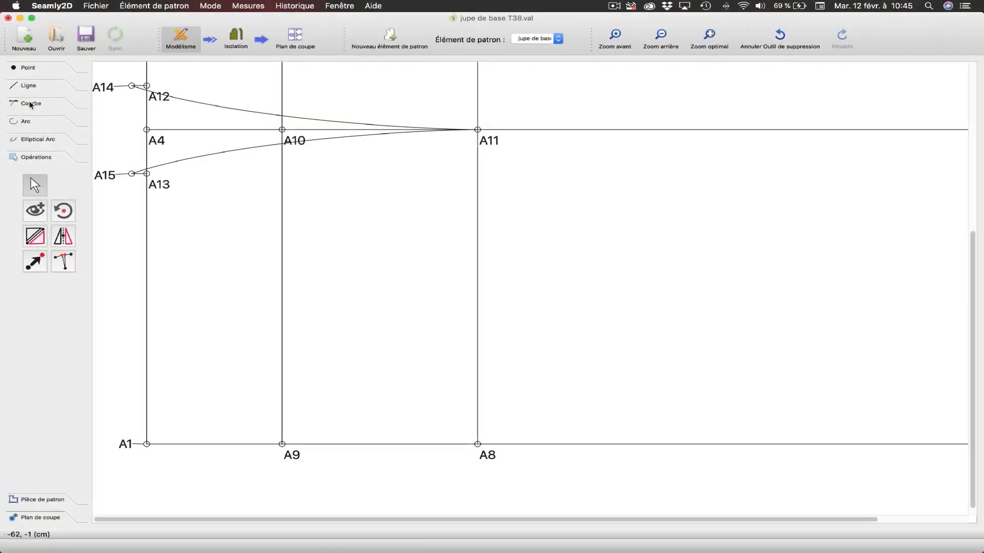
- Place a point on the line from A1 to A9, 1 cm from A1
{"action": "left_click", "coordinate": [28, 85]}
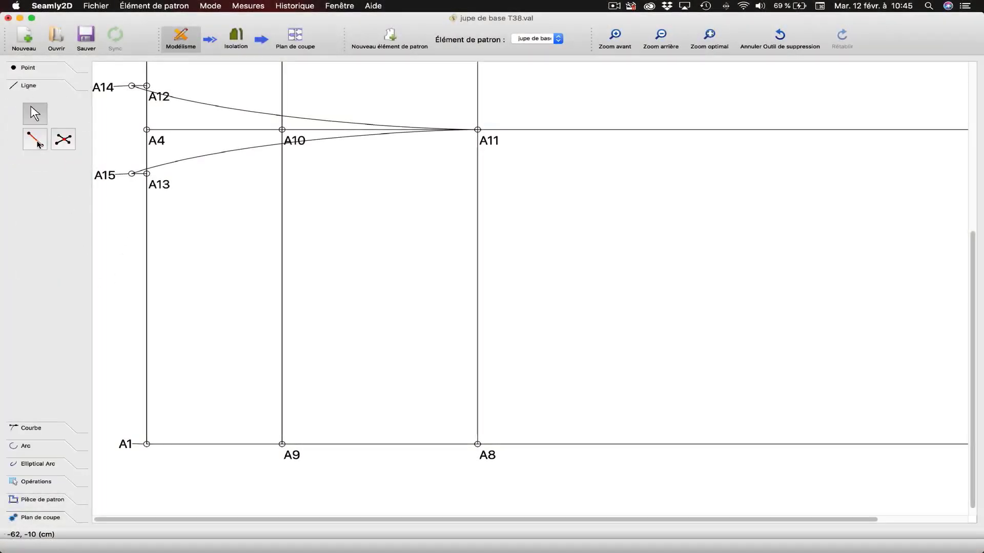
{"action": "left_click", "coordinate": [28, 67]}
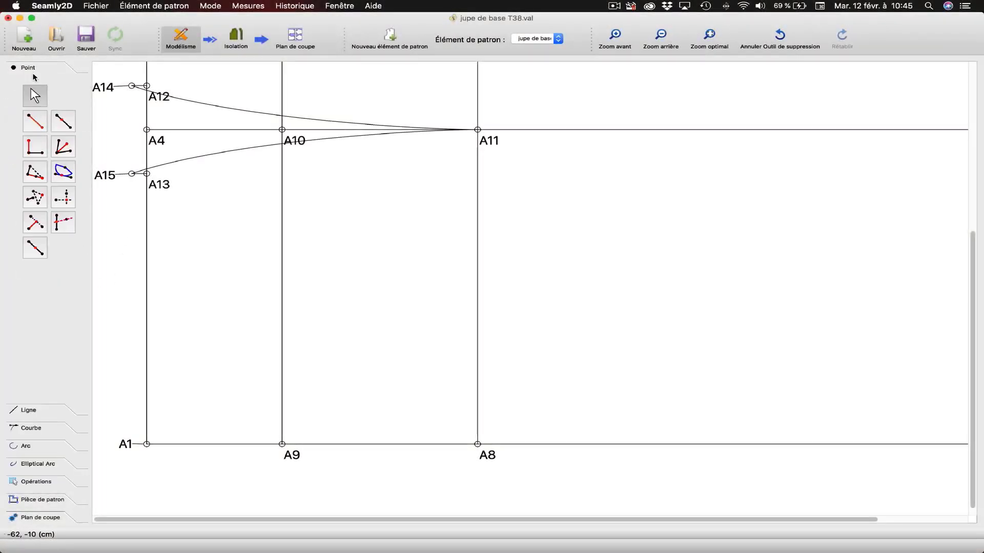
{"action": "left_click", "coordinate": [63, 122]}
{"action": "left_click", "coordinate": [126, 445]}
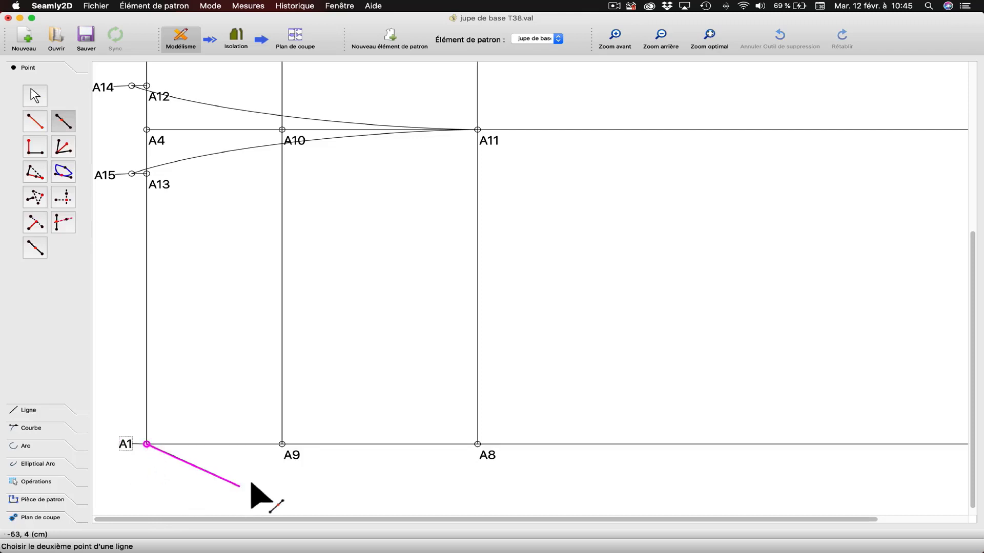
{"action": "left_click", "coordinate": [300, 471]}
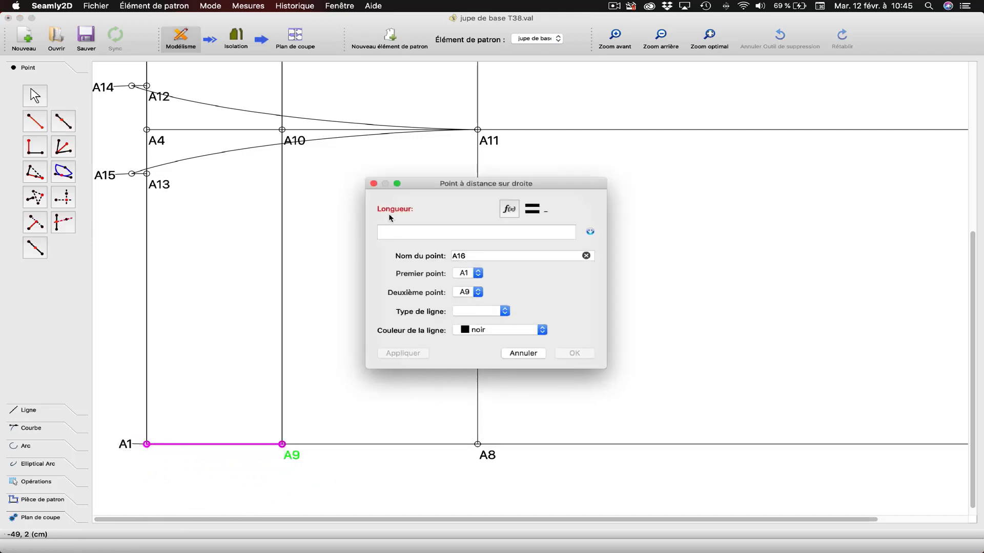
{"action": "type", "text": "1"}
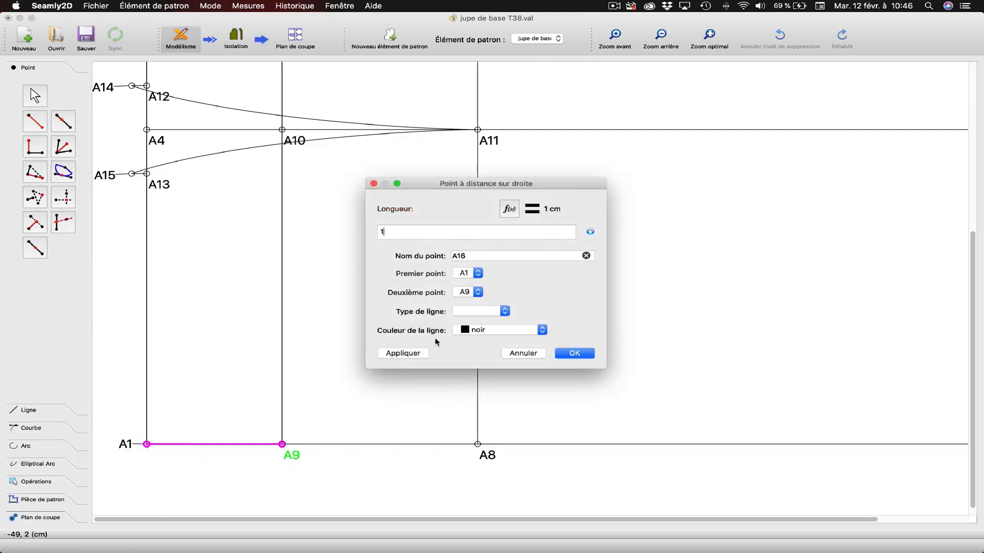
{"action": "left_click", "coordinate": [416, 355]}
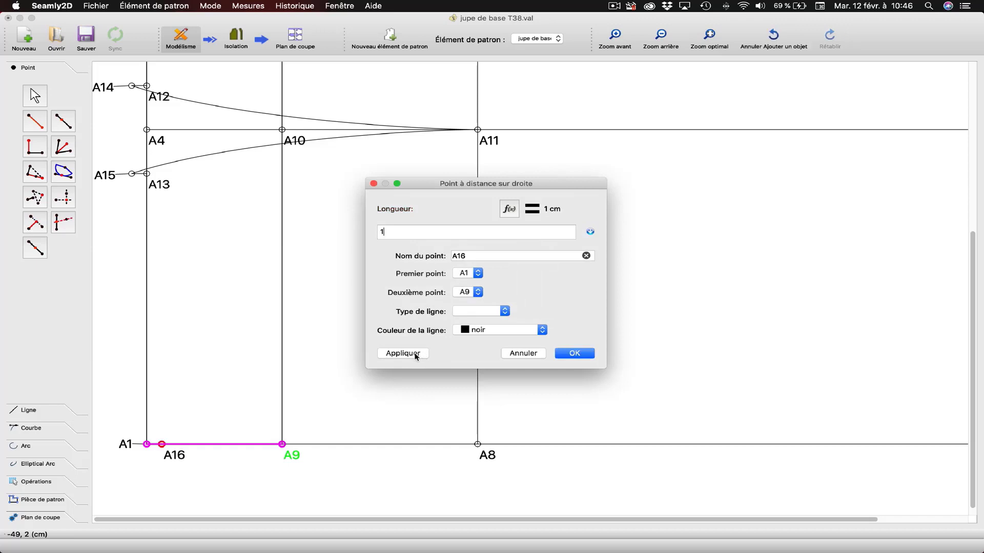
{"action": "left_click", "coordinate": [574, 353]}
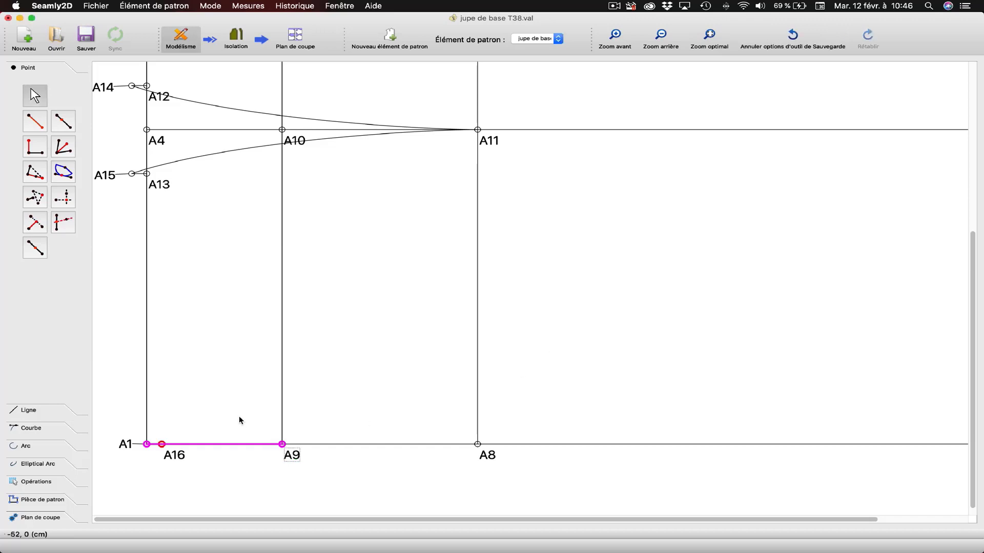
- Create a moved copy of point A16 at an angle of 90° and a length of 1 cm, and offset its label from the line
{"action": "left_click", "coordinate": [36, 482]}
{"action": "left_click", "coordinate": [36, 261]}
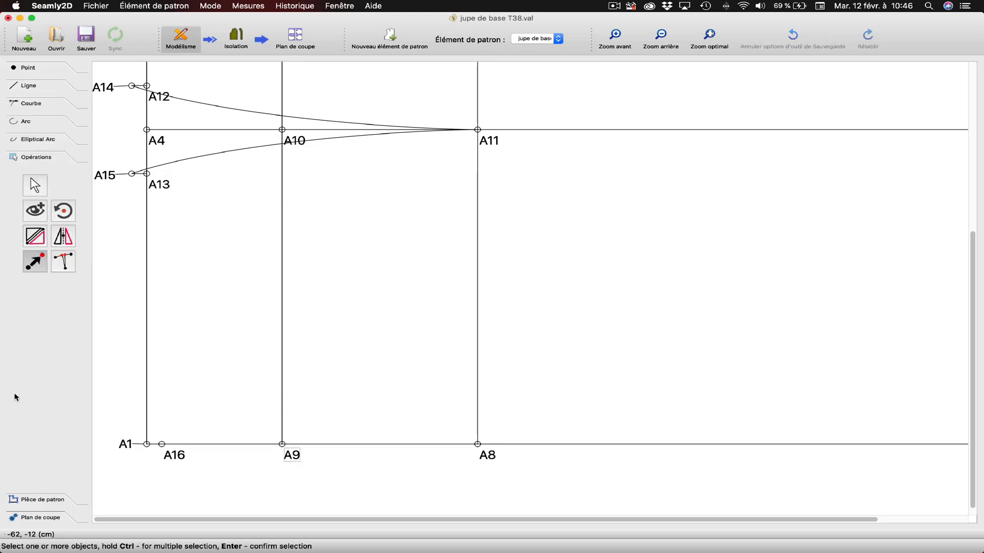
{"action": "left_click", "coordinate": [180, 459]}
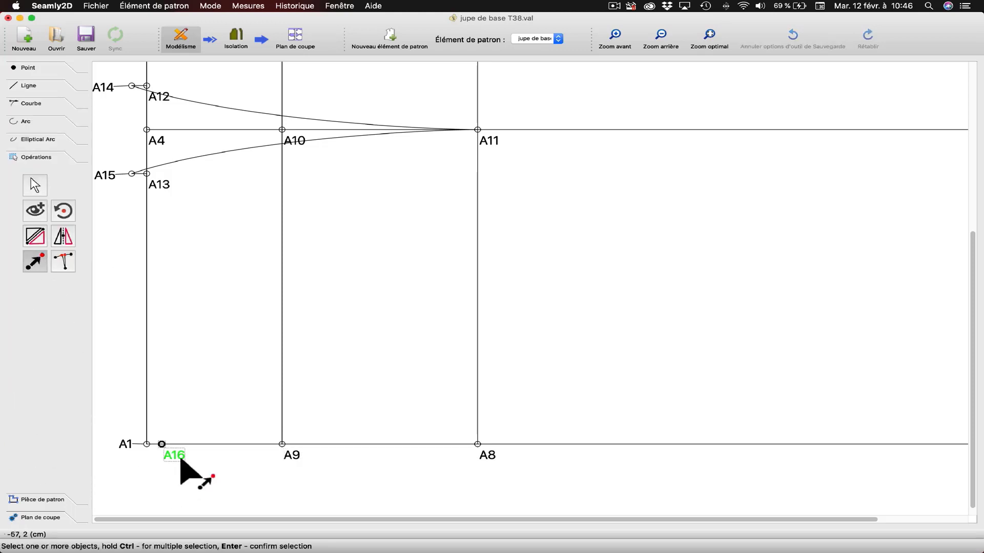
{"action": "key", "text": "Return"}
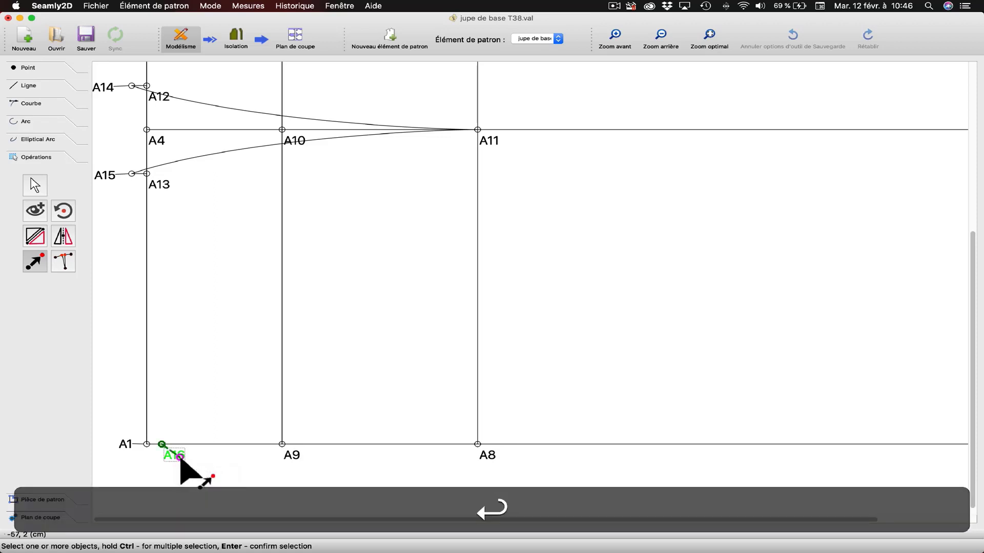
{"action": "key", "text": "shift"}
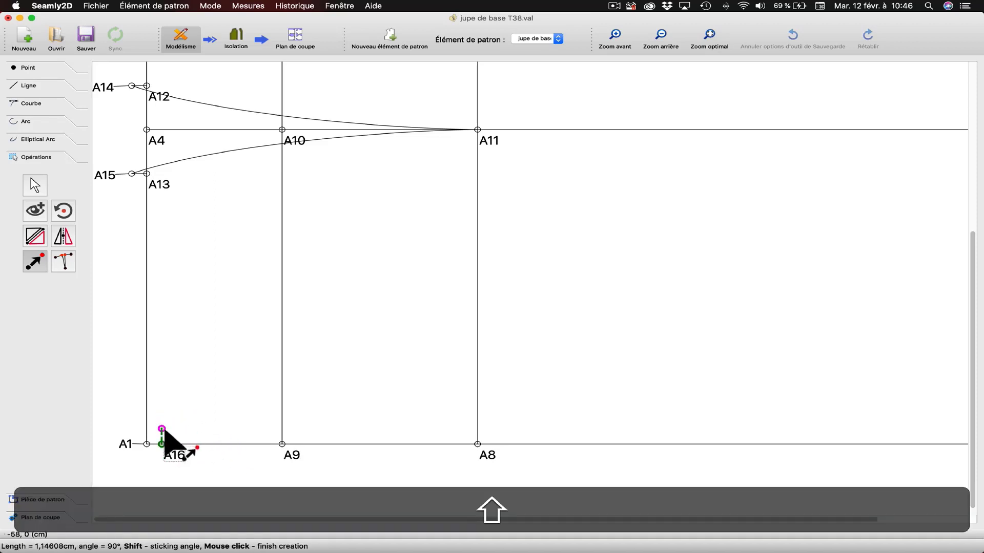
{"action": "left_click", "coordinate": [165, 431], "text": "shift"}
{"action": "left_click", "coordinate": [440, 293]}
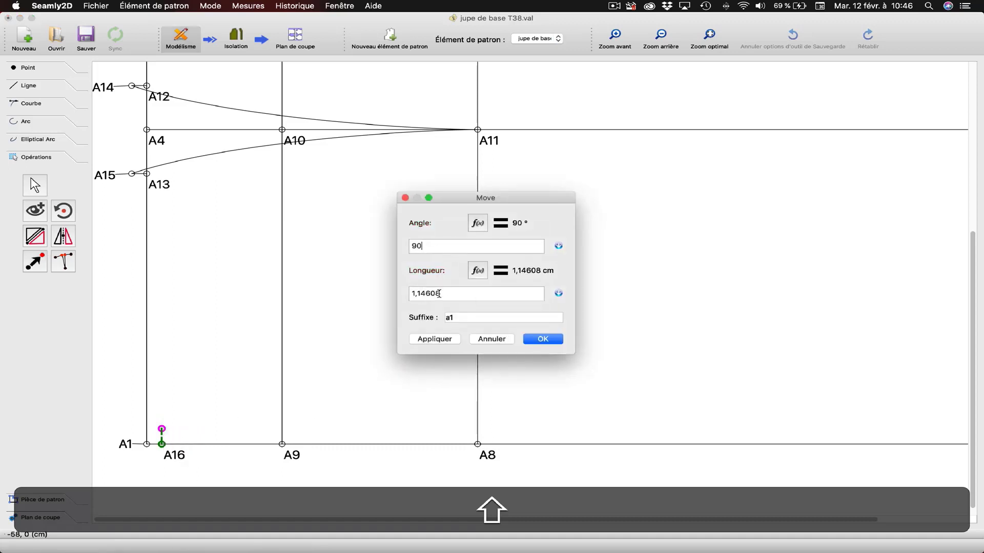
{"action": "left_click_drag", "start_coordinate": [435, 293], "coordinate": [380, 295]}
{"action": "type", "text": "1"}
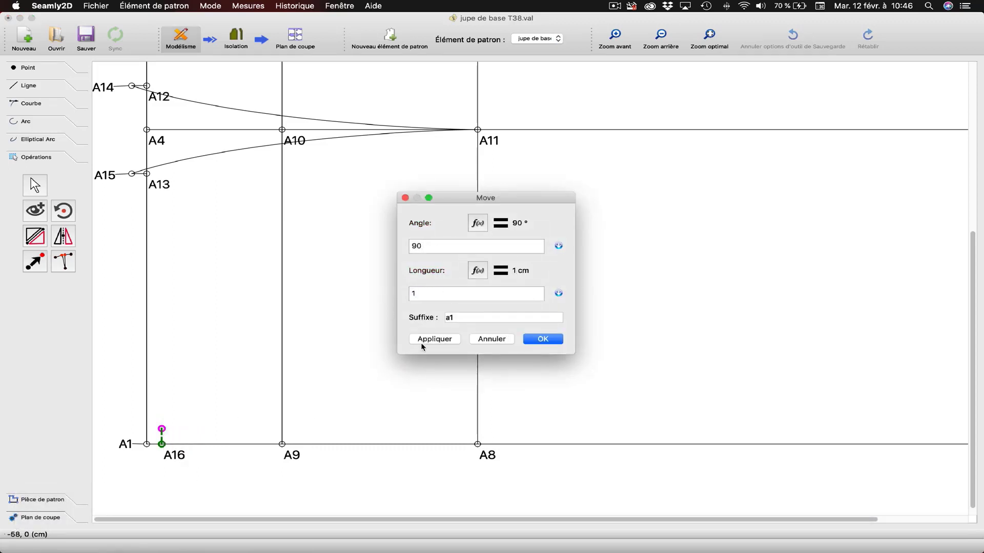
{"action": "left_click", "coordinate": [446, 340]}
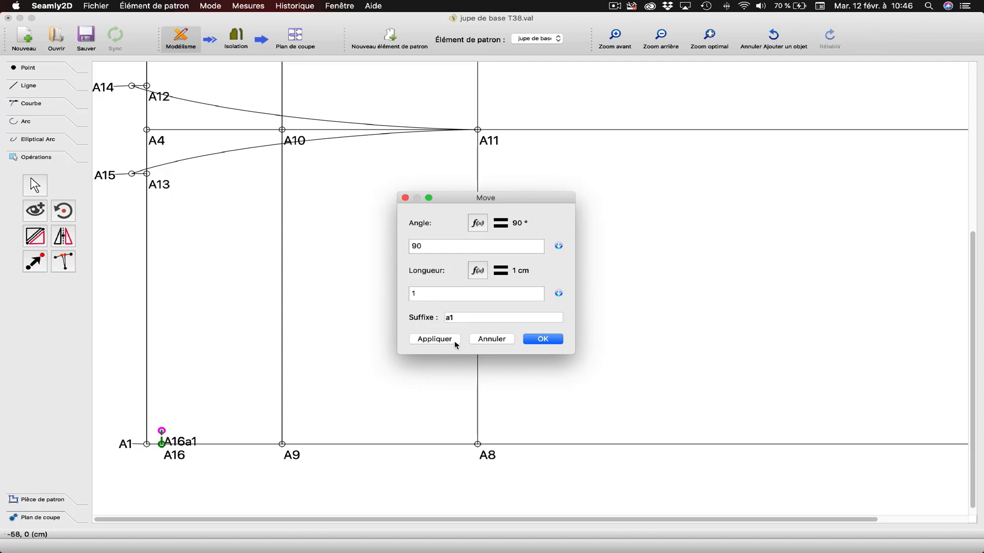
{"action": "left_click", "coordinate": [544, 339]}
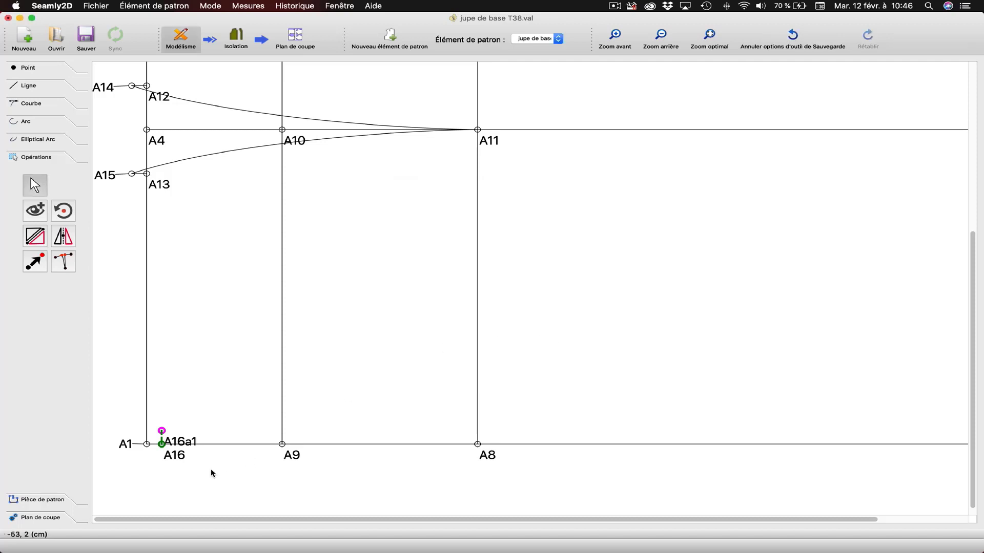
{"action": "left_click_drag", "start_coordinate": [185, 447], "coordinate": [198, 425]}
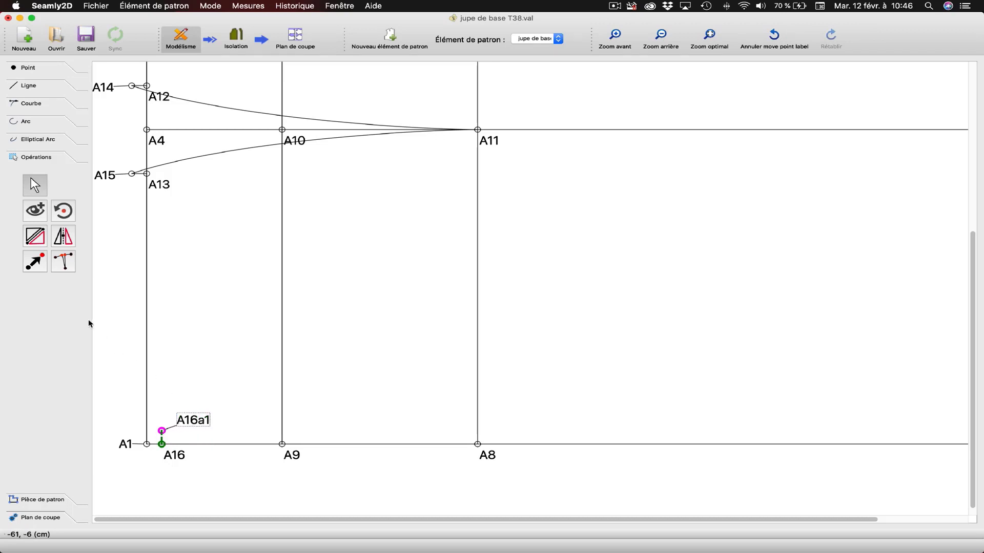
- Draw a straight line from point A16a1 to point A8
{"action": "left_click", "coordinate": [32, 94]}
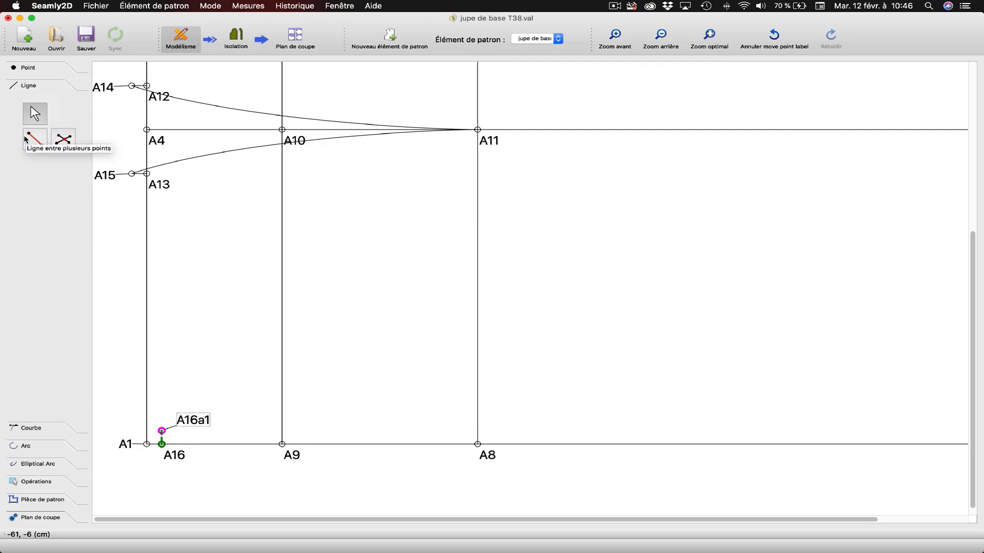
{"action": "left_click", "coordinate": [26, 139]}
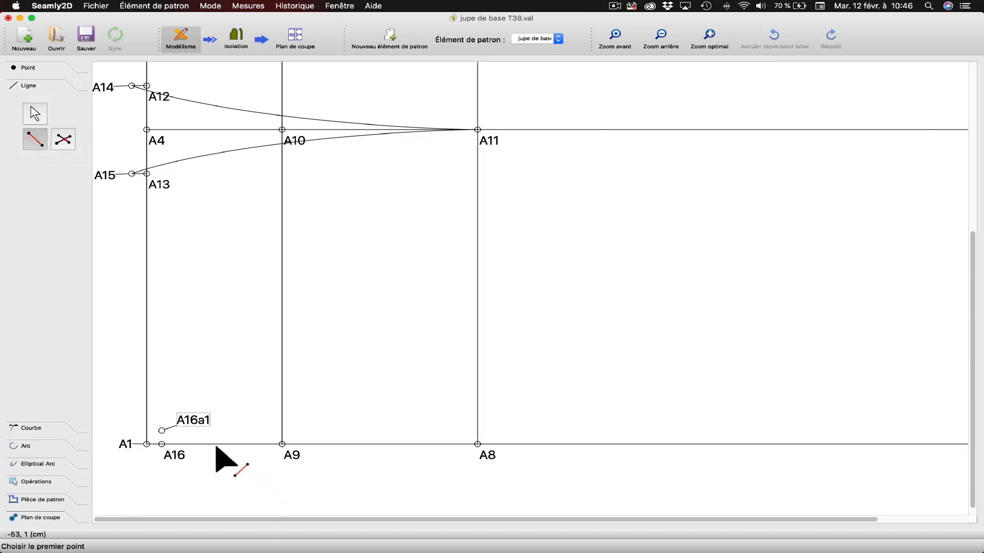
{"action": "left_click", "coordinate": [162, 431]}
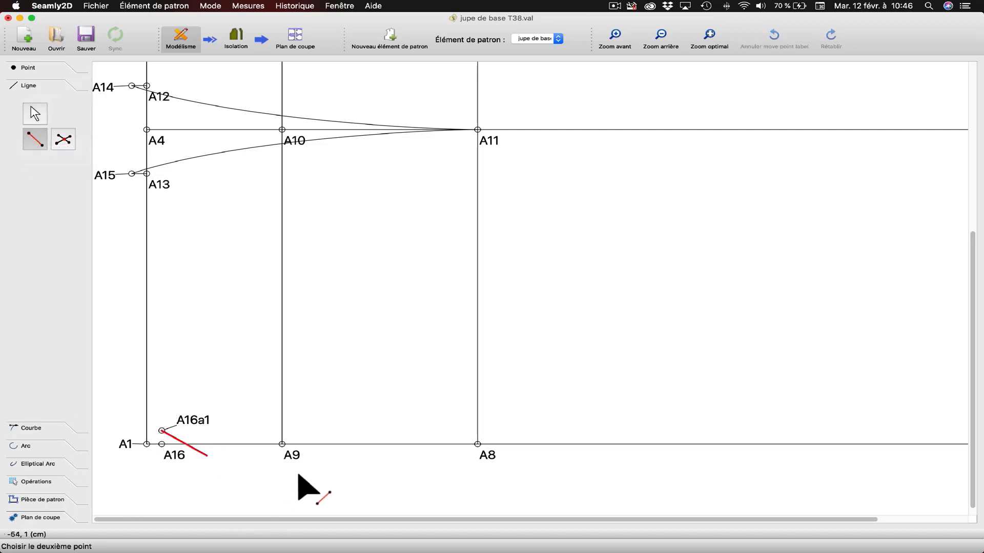
{"action": "left_click", "coordinate": [487, 459]}
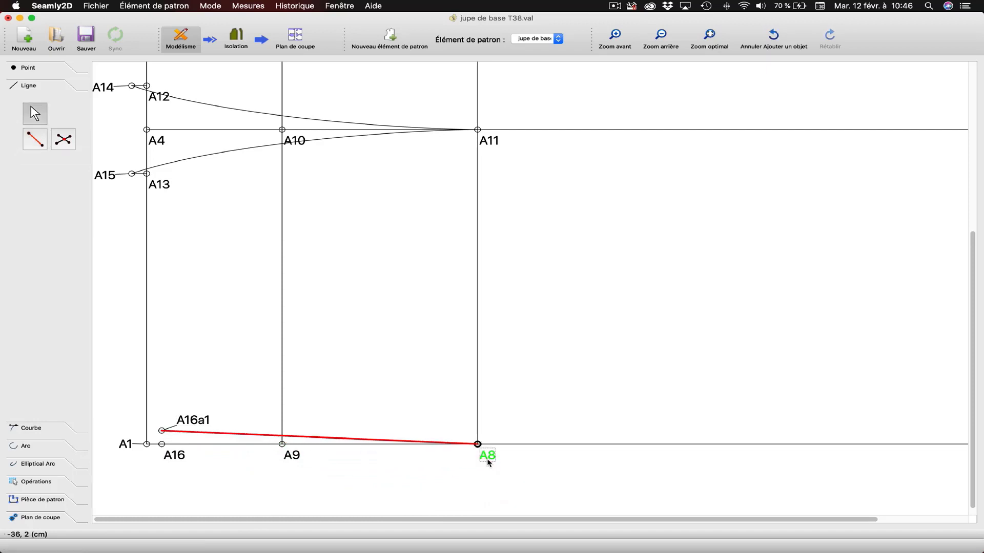
{"action": "left_click", "coordinate": [386, 478]}
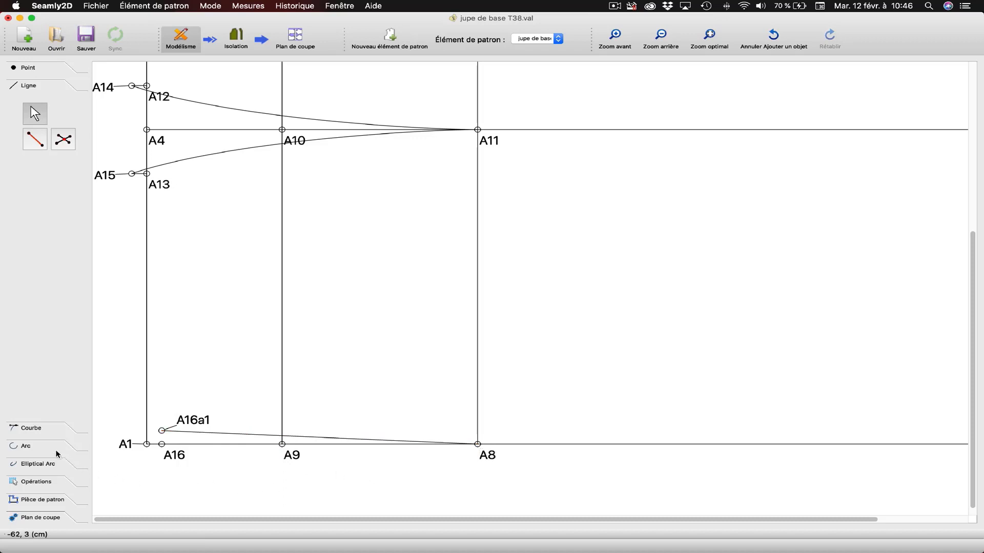
- Draw a simple curve from A16a1 to A15 and adjust both control handles for a gentle bend, with the handle at A16a1 vertical
{"action": "left_click", "coordinate": [45, 429]}
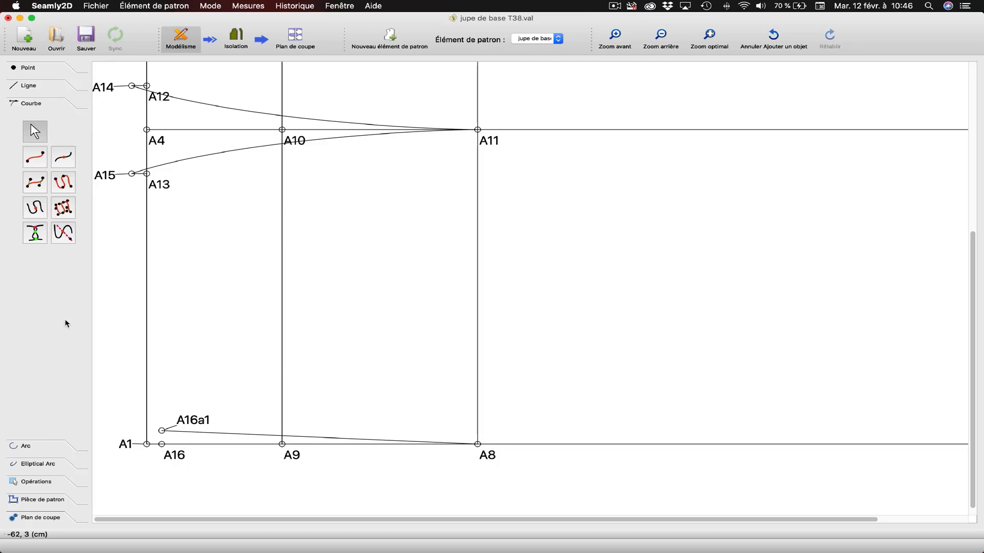
{"action": "left_click", "coordinate": [36, 158]}
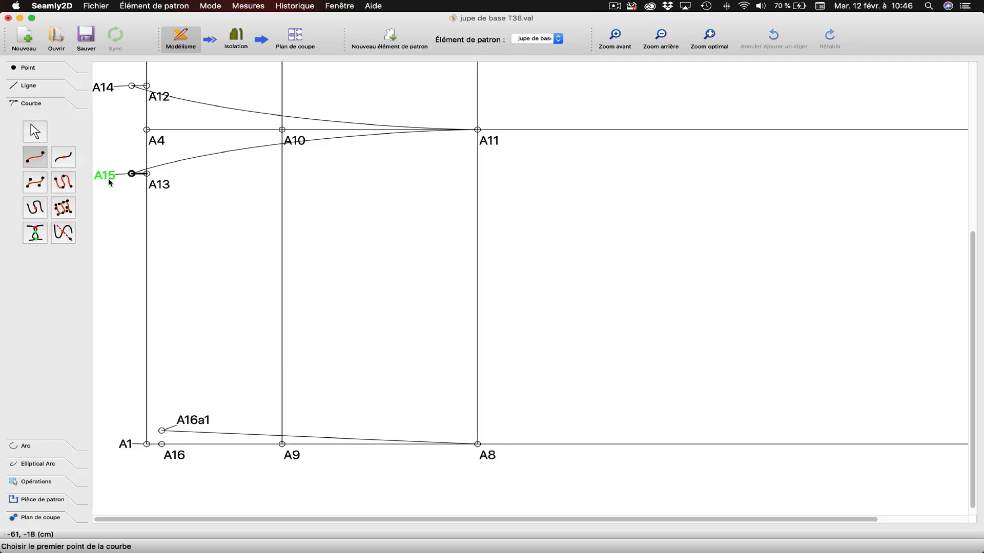
{"action": "left_click", "coordinate": [205, 423]}
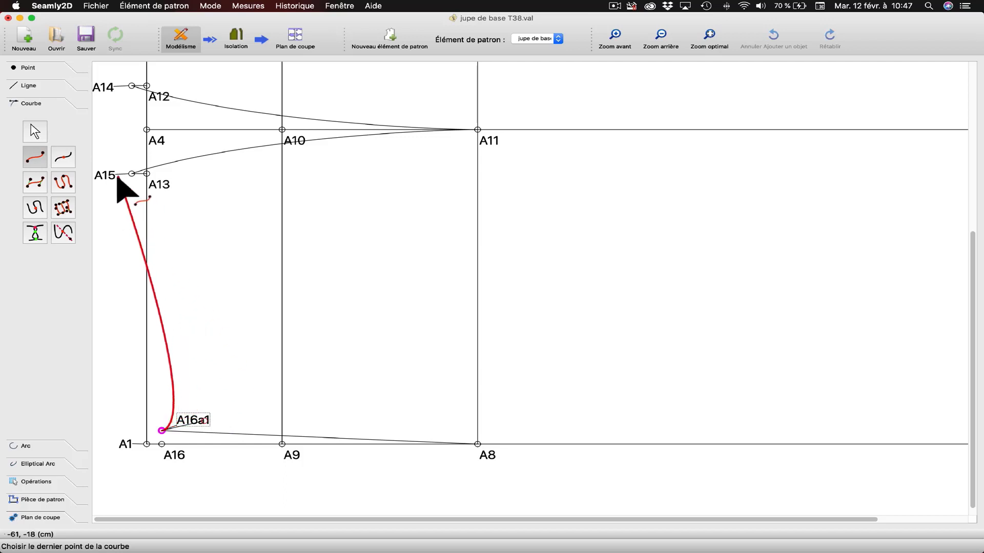
{"action": "left_click", "coordinate": [132, 174]}
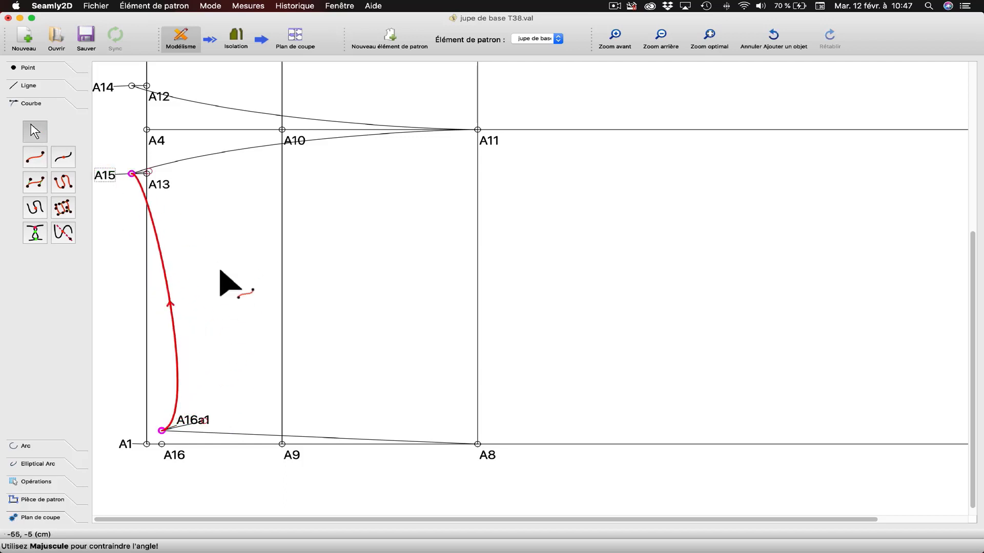
{"action": "left_click_drag", "start_coordinate": [150, 175], "coordinate": [149, 229]}
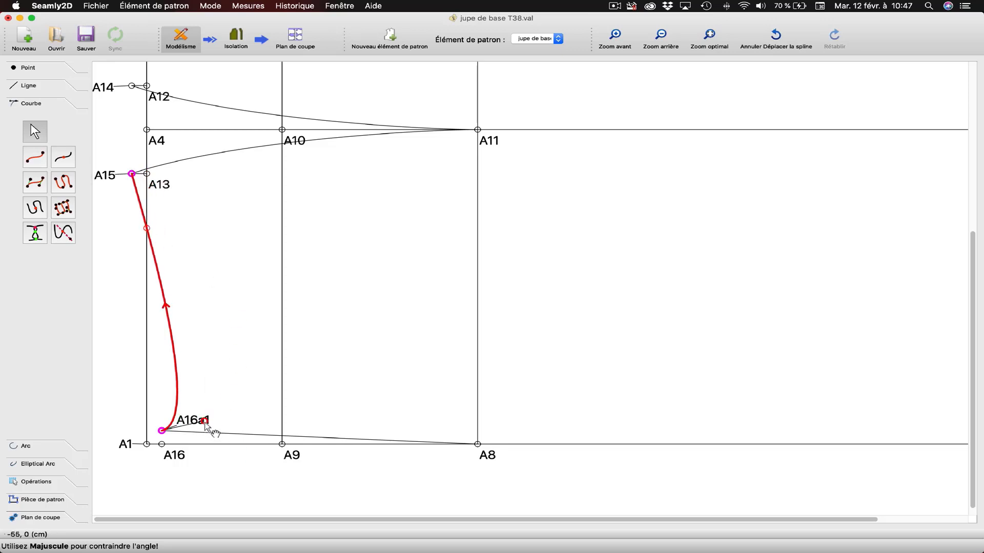
{"action": "left_click_drag", "start_coordinate": [205, 421], "coordinate": [200, 339]}
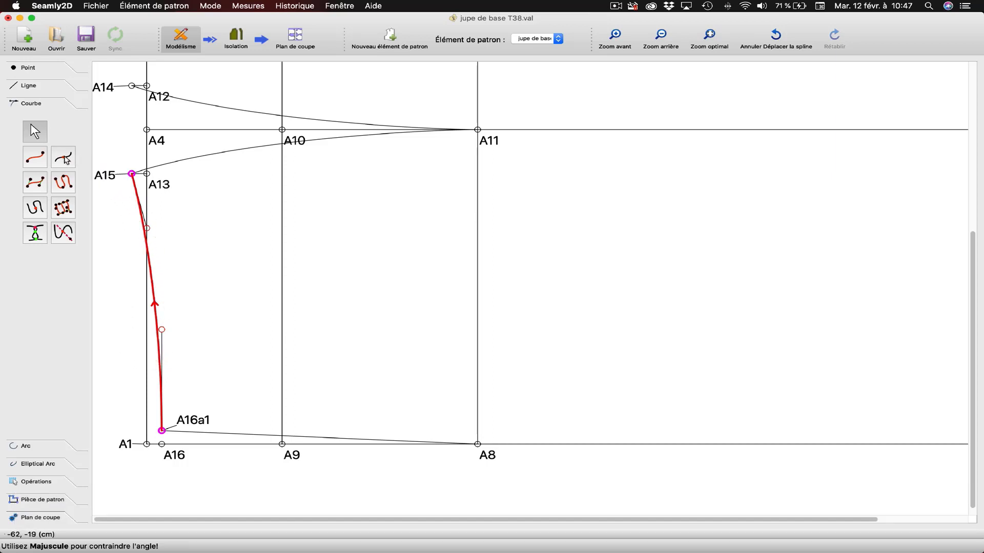
- Segment the waist curve from A16a1 to A15 at half its length, using the formula Spl_A16a1_A15/2
{"action": "left_click", "coordinate": [63, 158]}
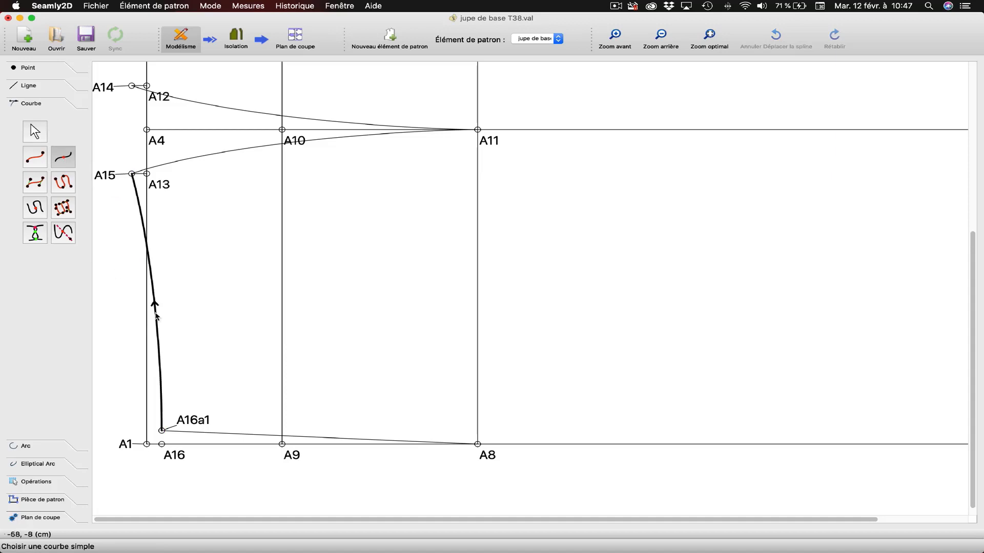
{"action": "left_click", "coordinate": [157, 316]}
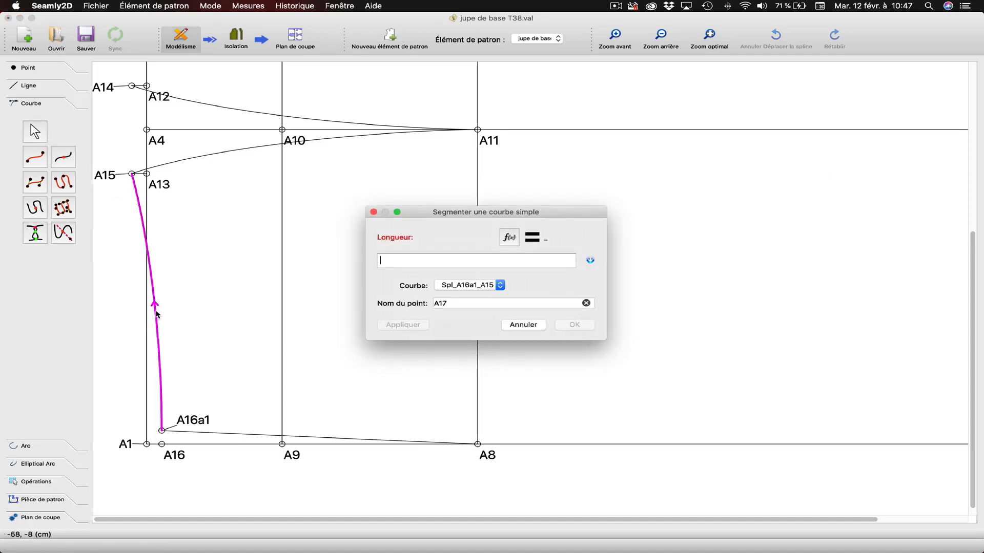
{"action": "left_click", "coordinate": [514, 239]}
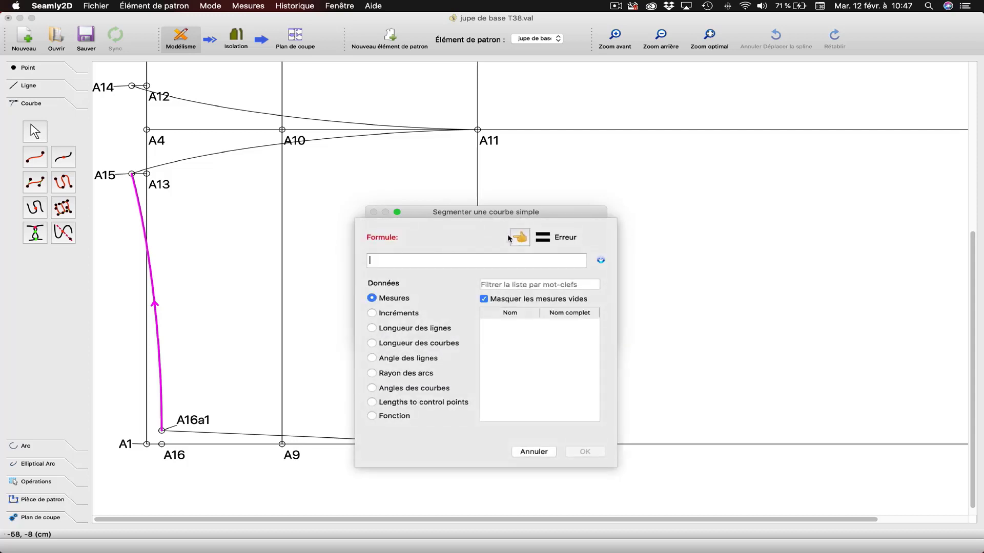
{"action": "left_click", "coordinate": [444, 345]}
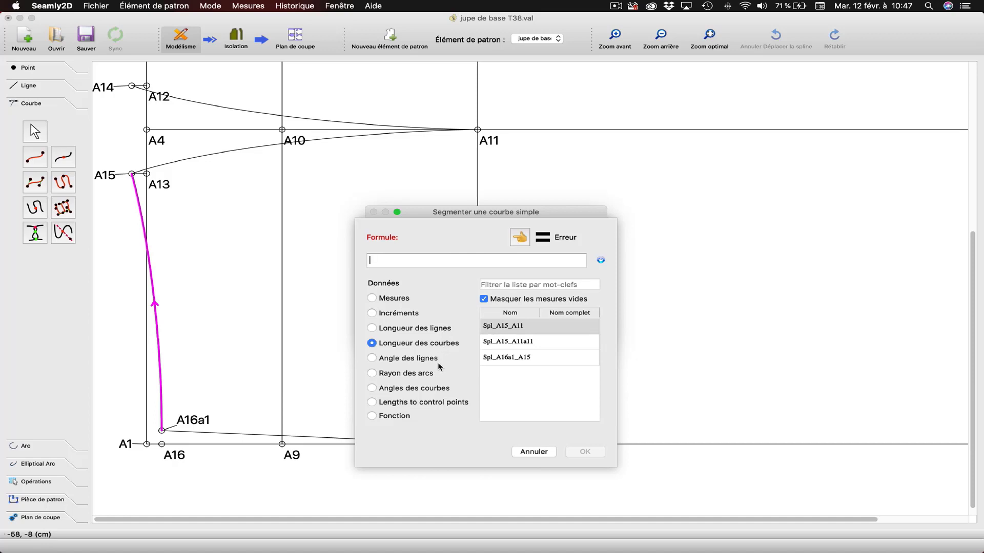
{"action": "left_click", "coordinate": [516, 358]}
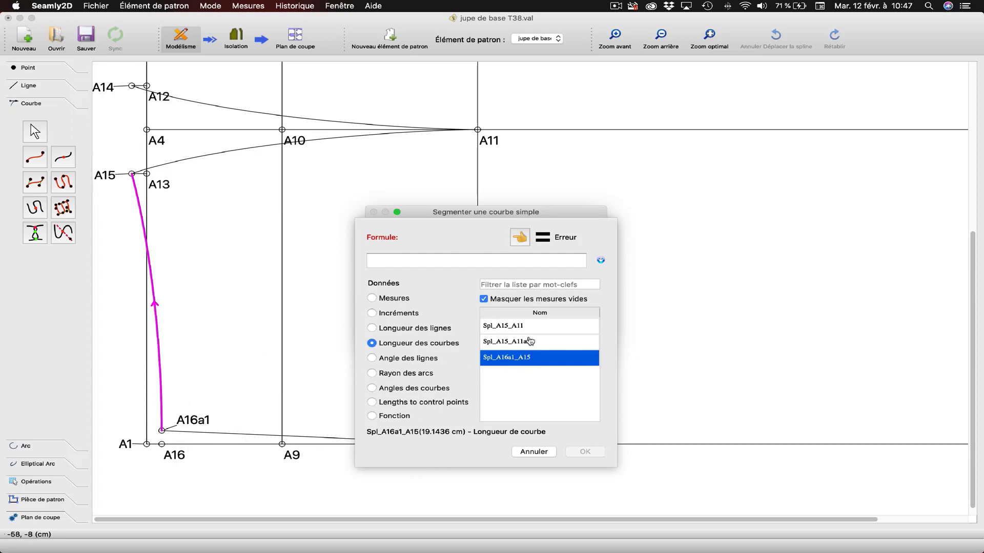
{"action": "double_click", "coordinate": [509, 360]}
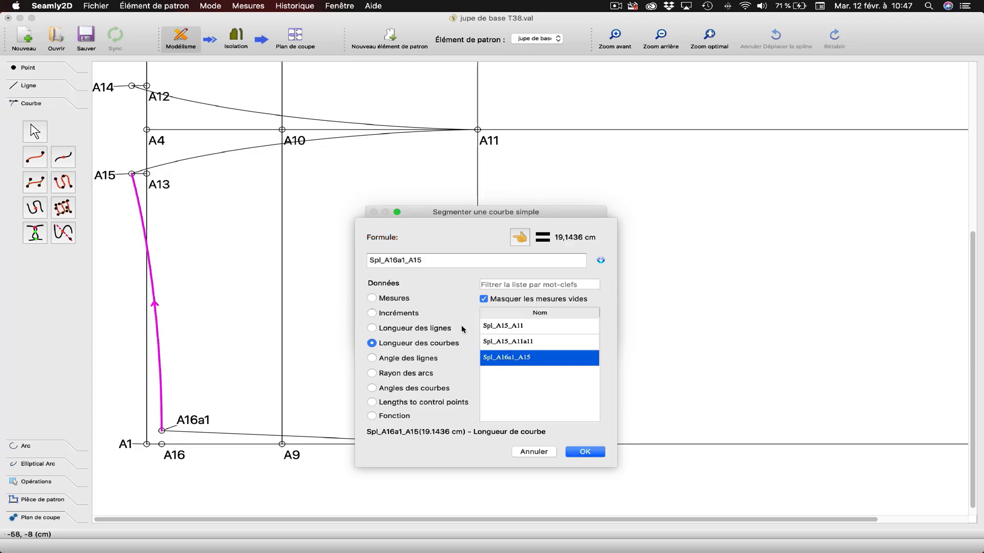
{"action": "left_click", "coordinate": [439, 259]}
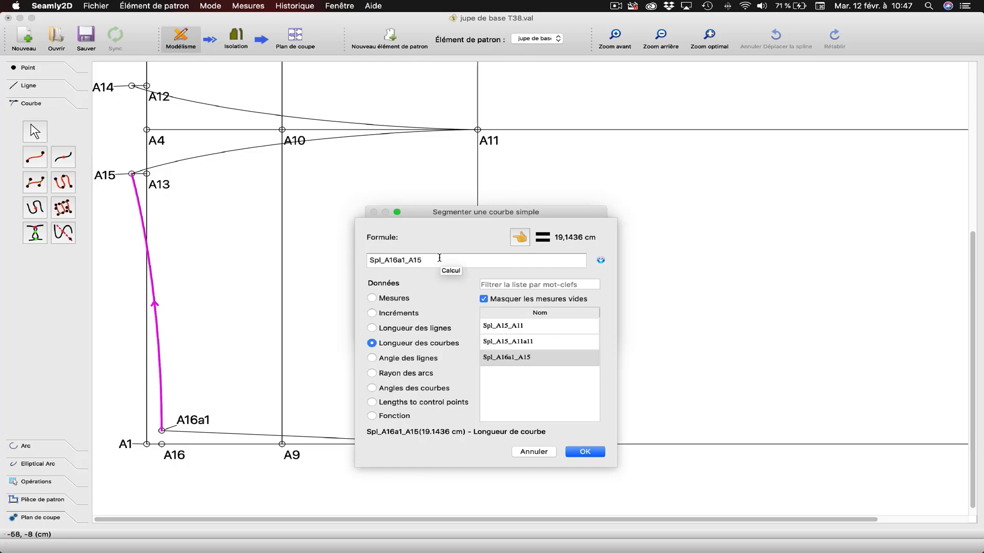
{"action": "type", "text": "/2"}
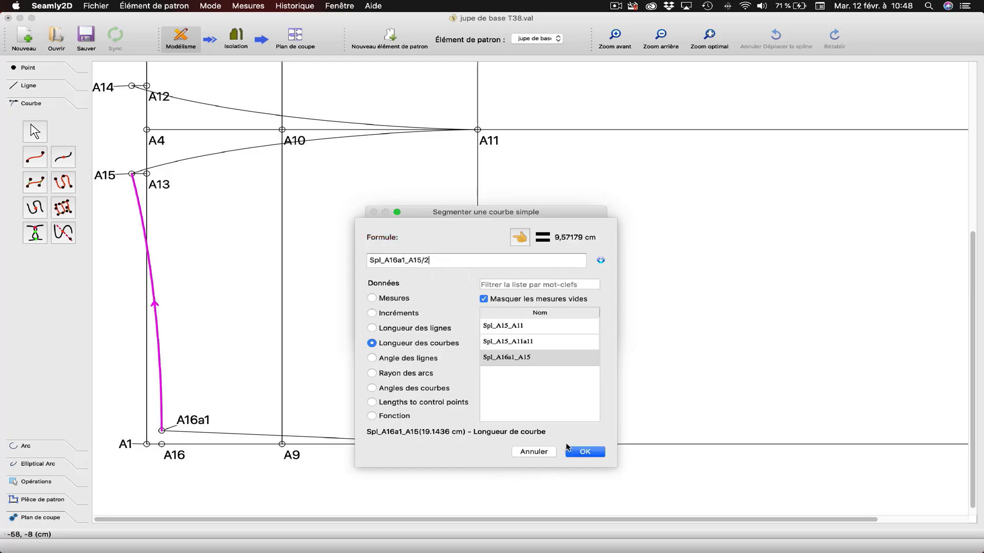
{"action": "left_click", "coordinate": [585, 450]}
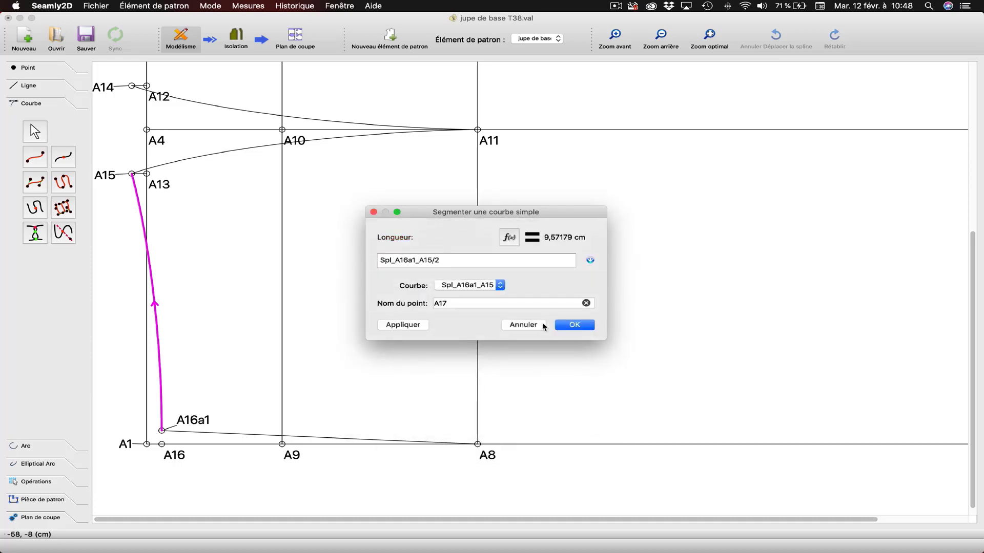
{"action": "left_click", "coordinate": [403, 325]}
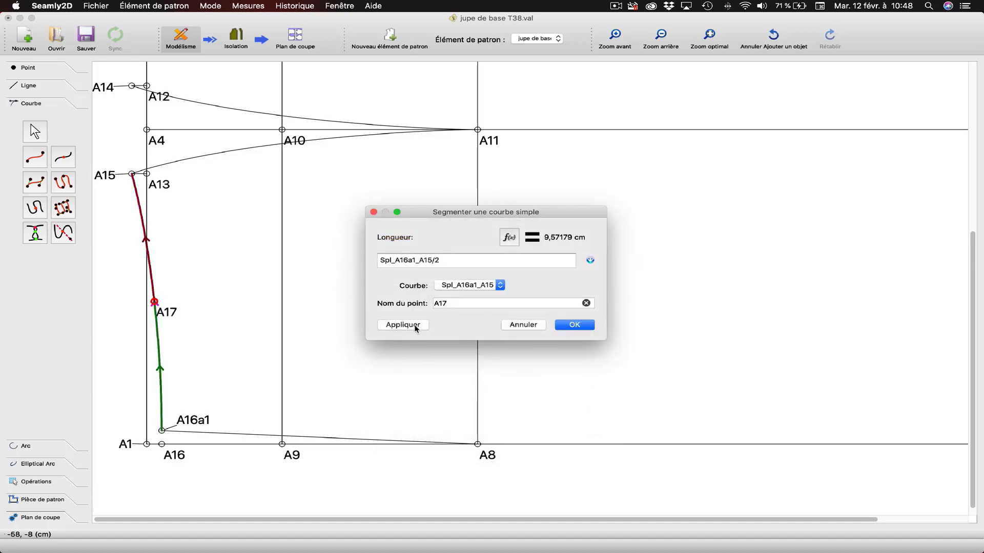
{"action": "left_click", "coordinate": [575, 325]}
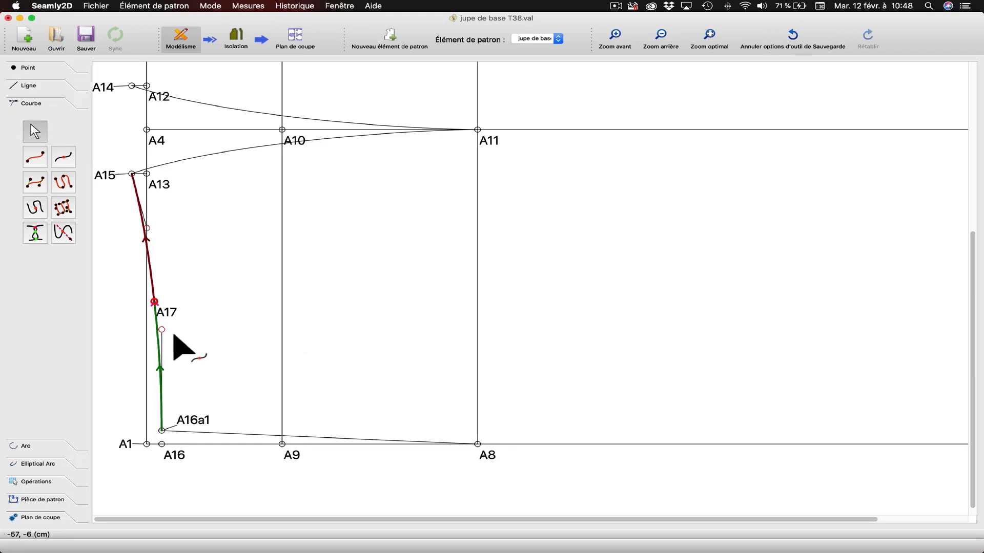
- Place a point on a 15 cm perpendicular from A17, using A17 and A16a1 as the base line
{"action": "left_click", "coordinate": [28, 67]}
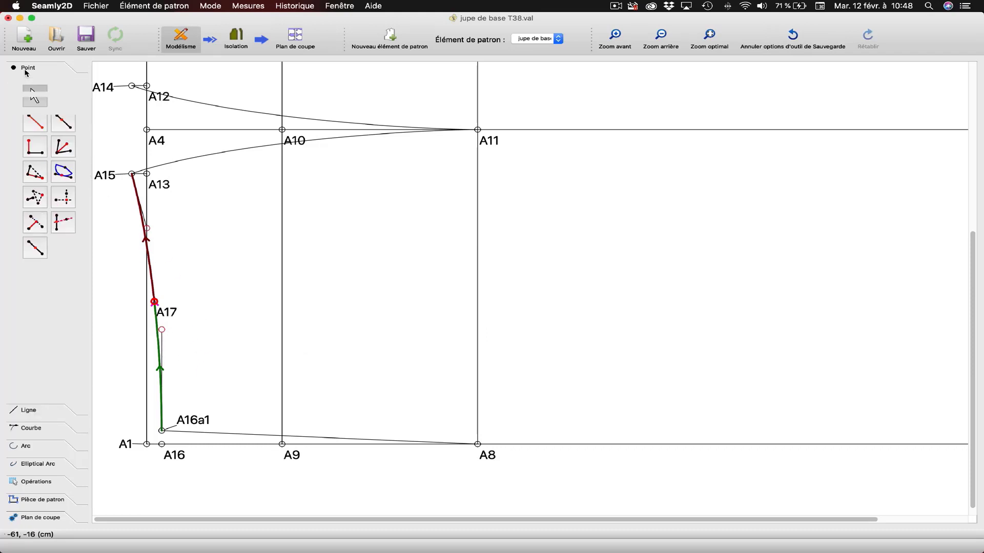
{"action": "left_click", "coordinate": [31, 154]}
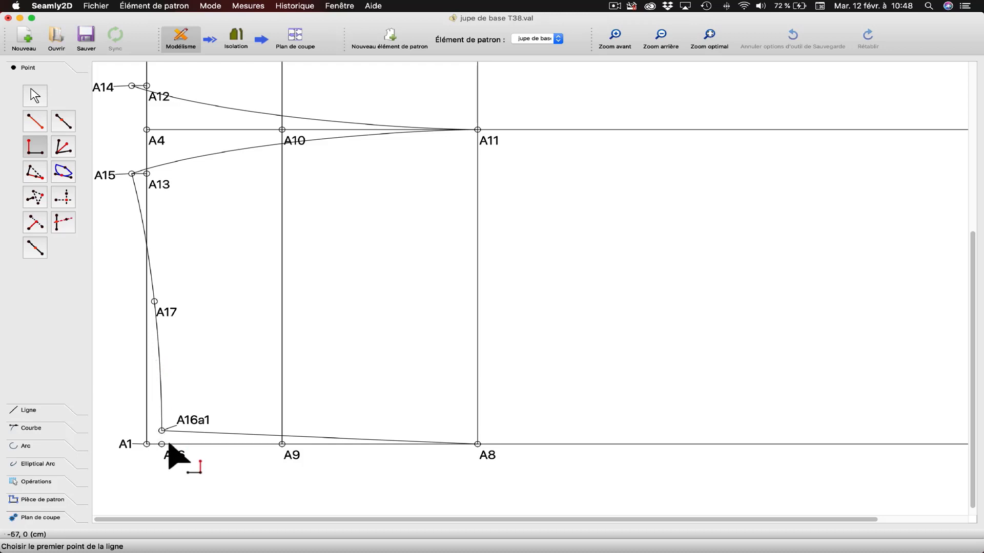
{"action": "left_click", "coordinate": [162, 431]}
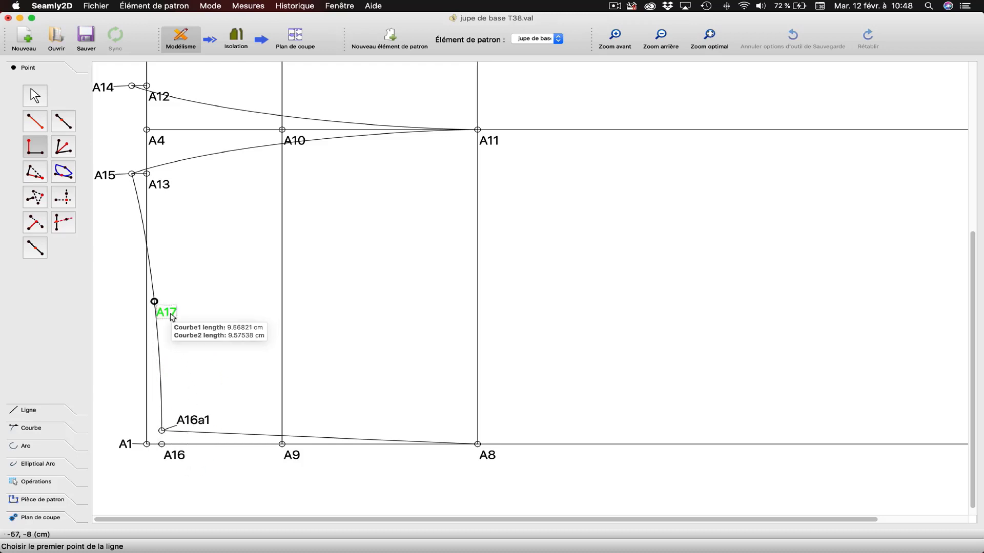
{"action": "left_click", "coordinate": [171, 318]}
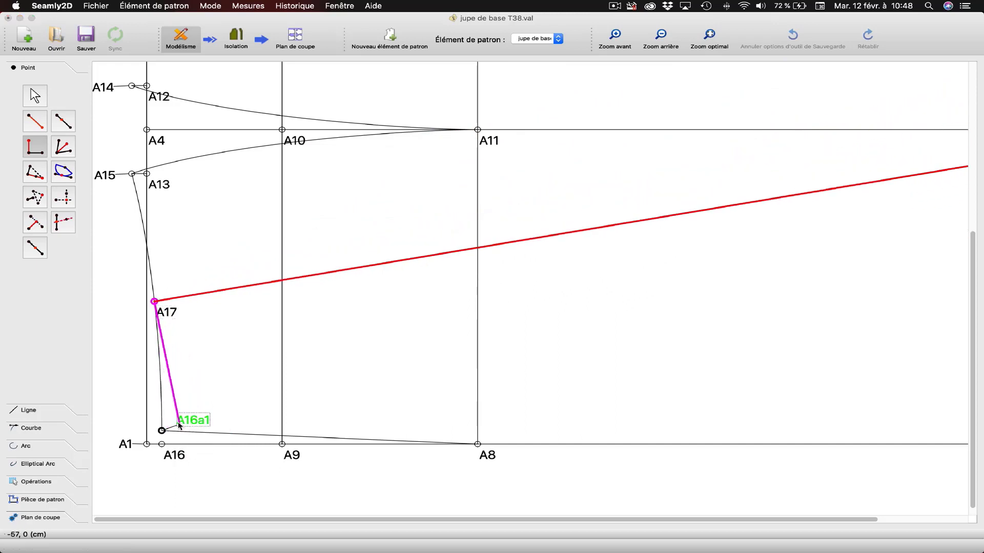
{"action": "left_click", "coordinate": [163, 430]}
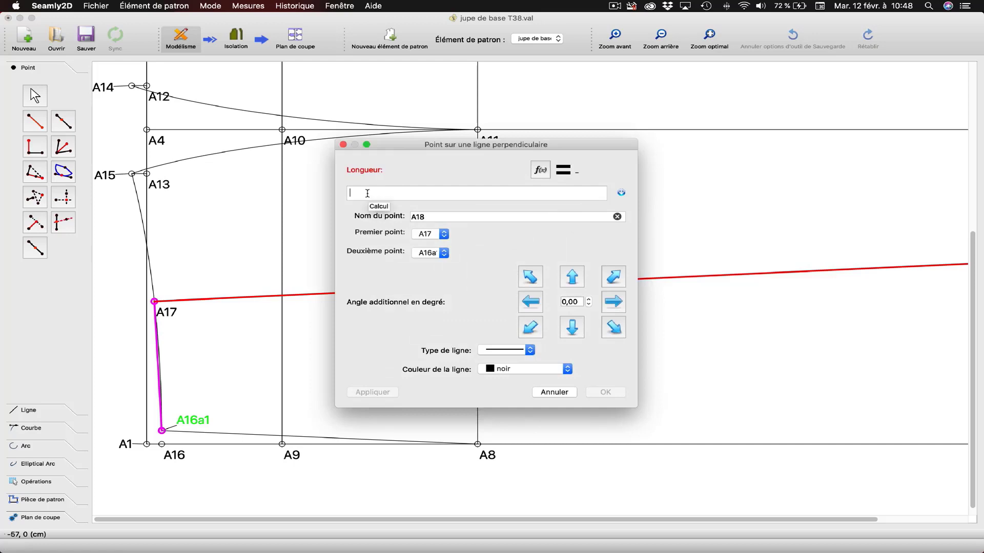
{"action": "type", "text": "15"}
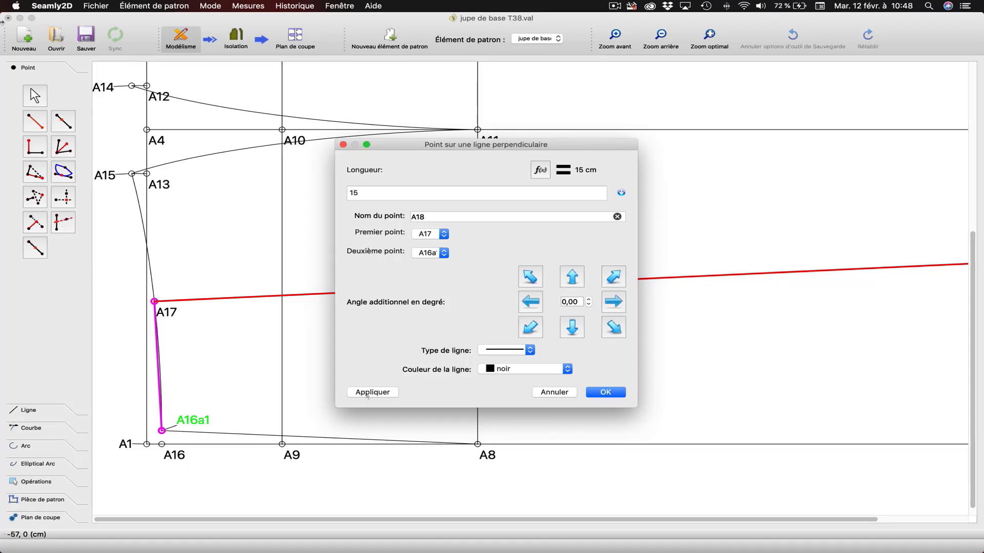
{"action": "left_click", "coordinate": [366, 394]}
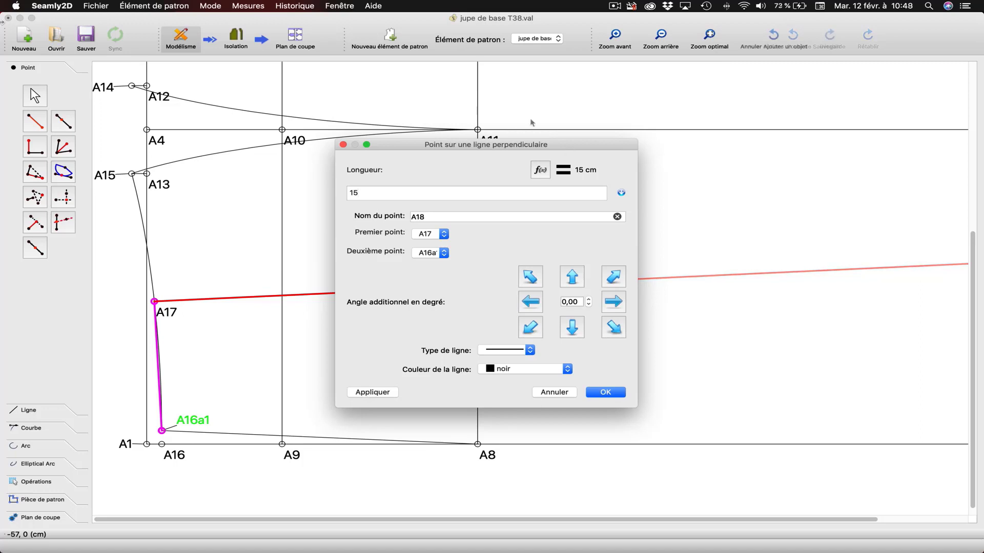
{"action": "left_click_drag", "start_coordinate": [510, 145], "coordinate": [683, 141]}
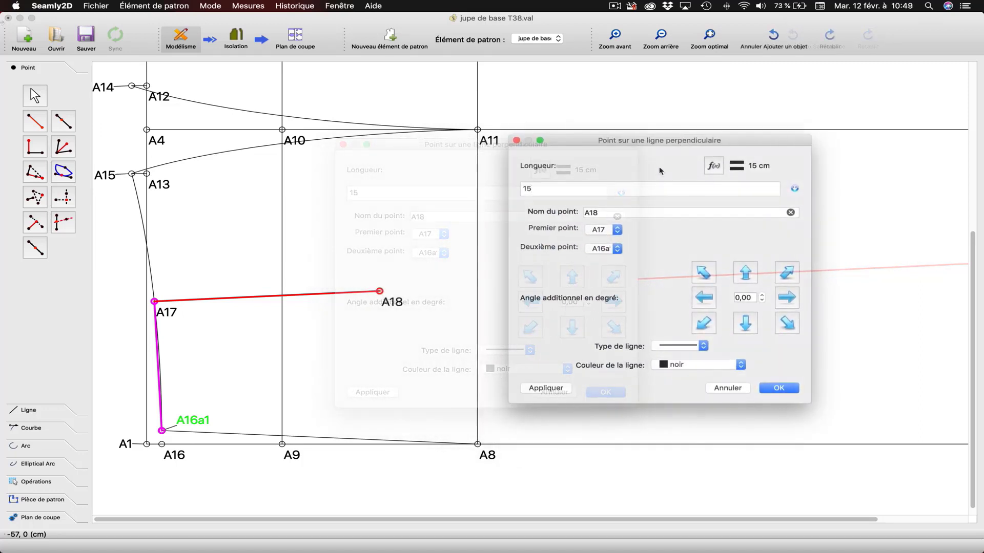
{"action": "left_click", "coordinate": [774, 389]}
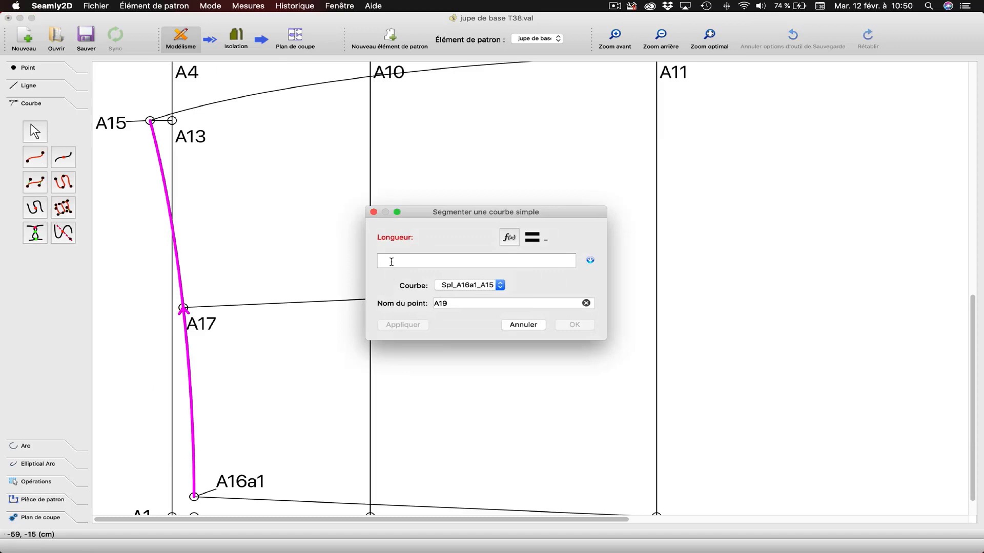
- Segment the curve from A16a1 to A15 at a length of Spl_A16a1_A17-1,5
{"action": "left_click", "coordinate": [509, 237]}
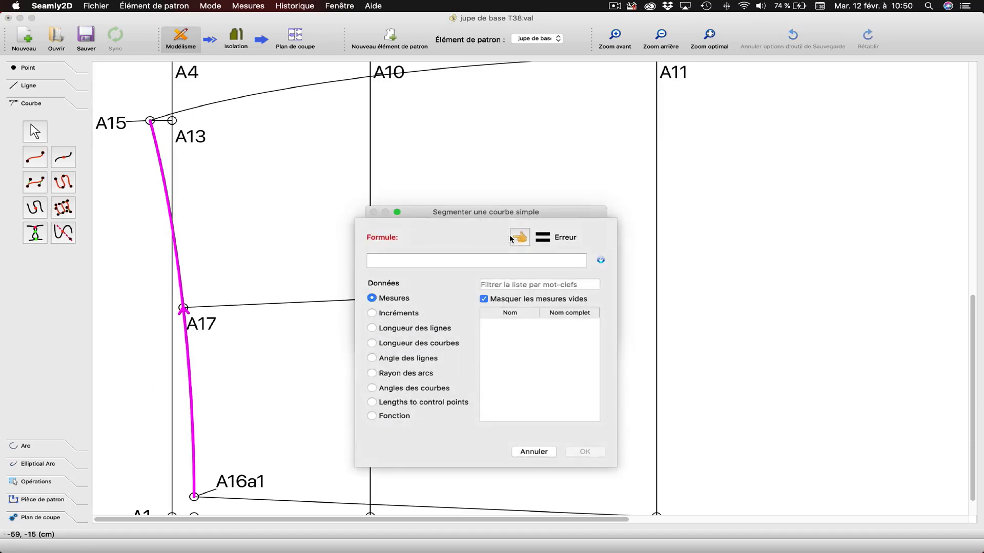
{"action": "key", "text": "BackSpace"}
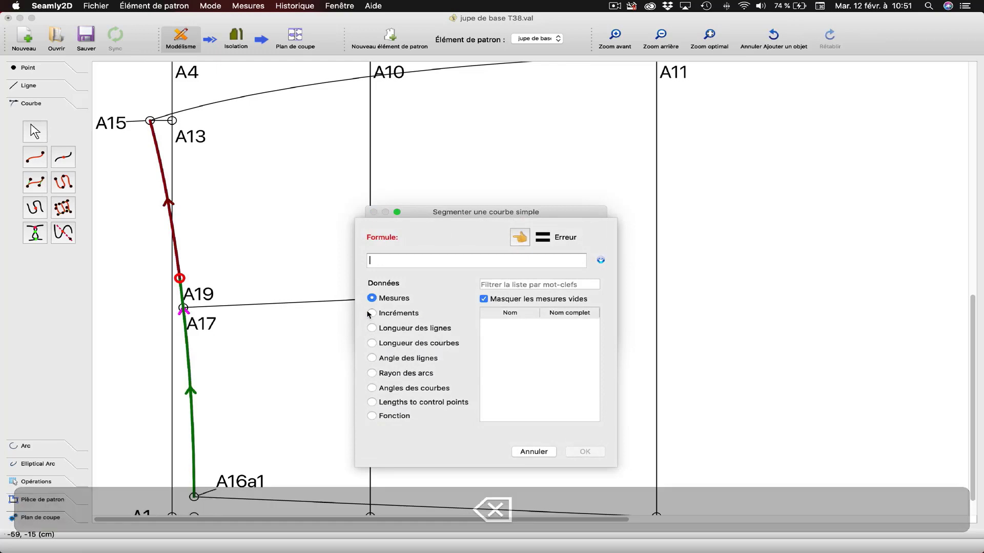
{"action": "left_click", "coordinate": [433, 345]}
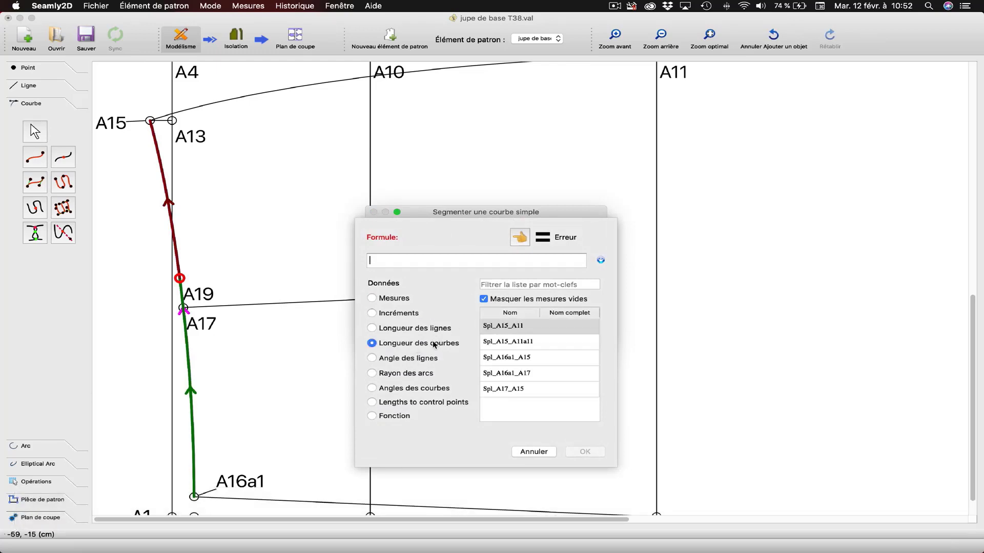
{"action": "left_click", "coordinate": [521, 376]}
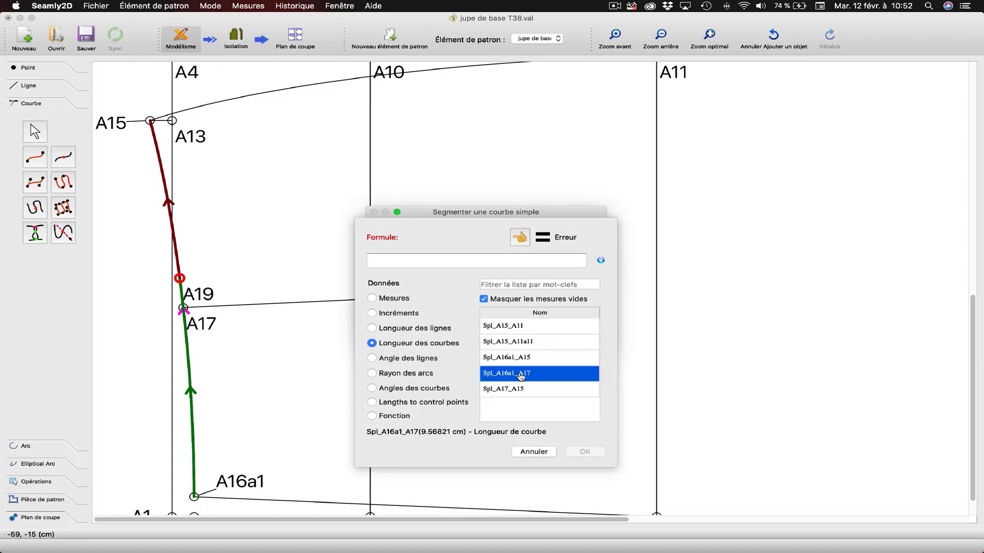
{"action": "double_click", "coordinate": [520, 376]}
{"action": "left_click", "coordinate": [430, 261]}
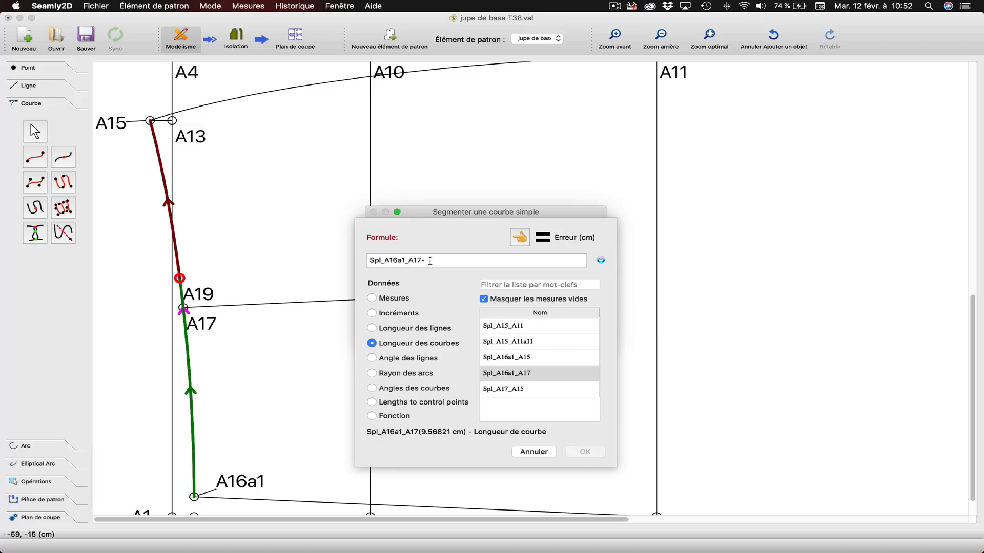
{"action": "type", "text": "-1"}
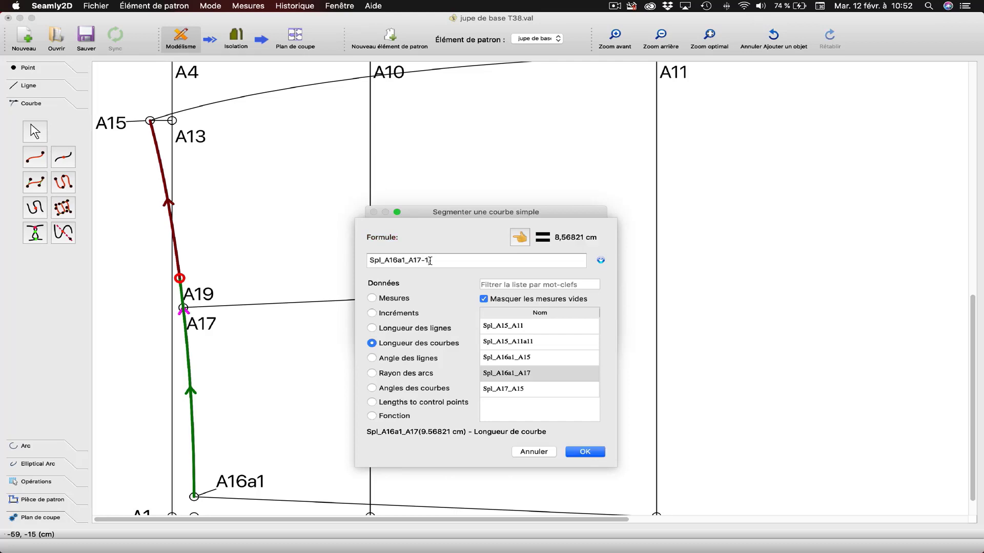
{"action": "type", "text": ",5"}
{"action": "left_click", "coordinate": [594, 453]}
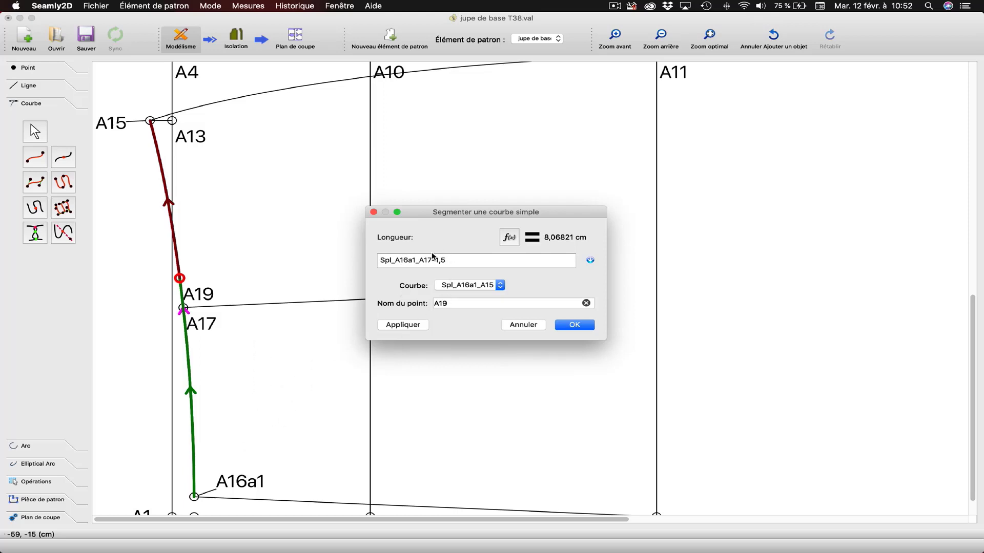
{"action": "left_click", "coordinate": [414, 326]}
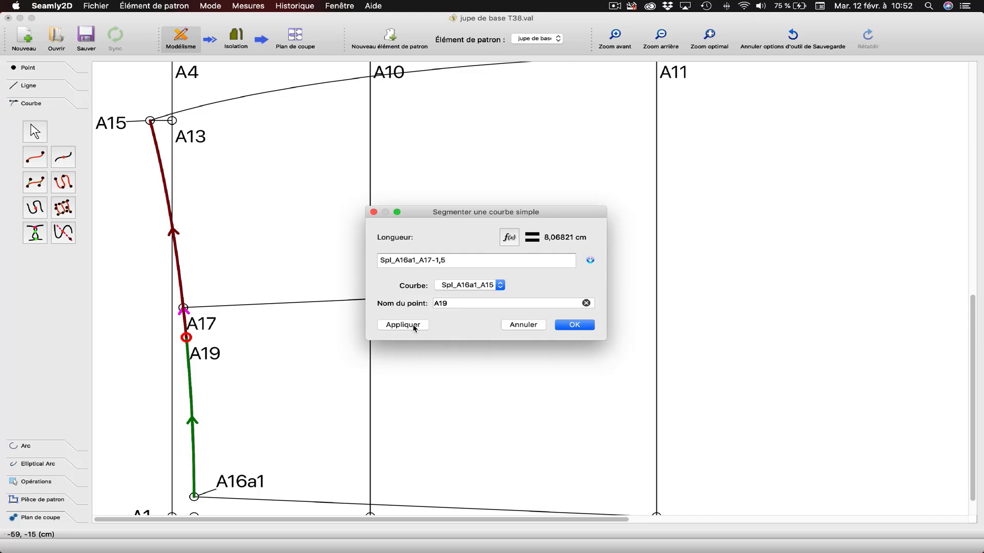
{"action": "left_click", "coordinate": [581, 326]}
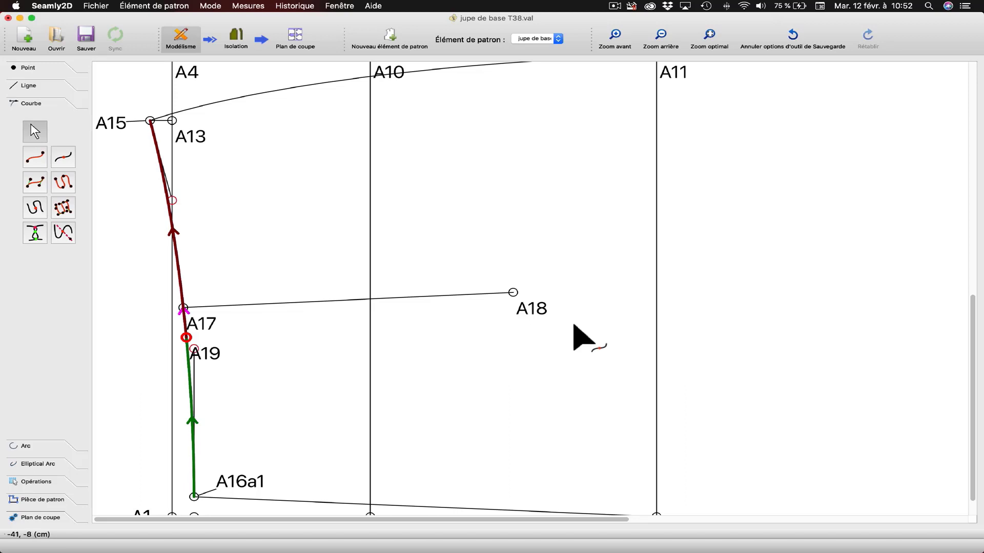
- Begin segmenting the curve from A16a1 to A15, with the curve length Spl_A17_A15 in its length formula
{"action": "left_click", "coordinate": [69, 158]}
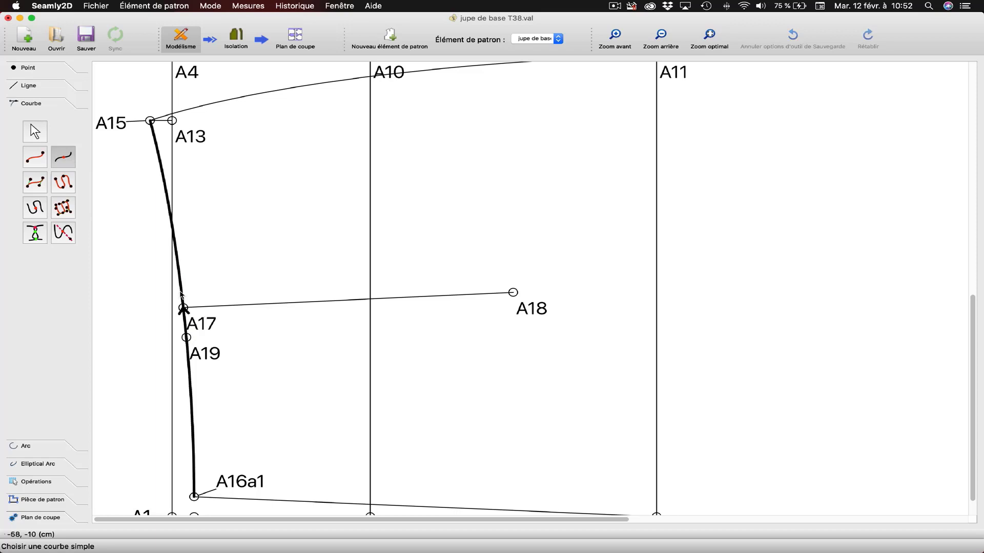
{"action": "left_click", "coordinate": [181, 295]}
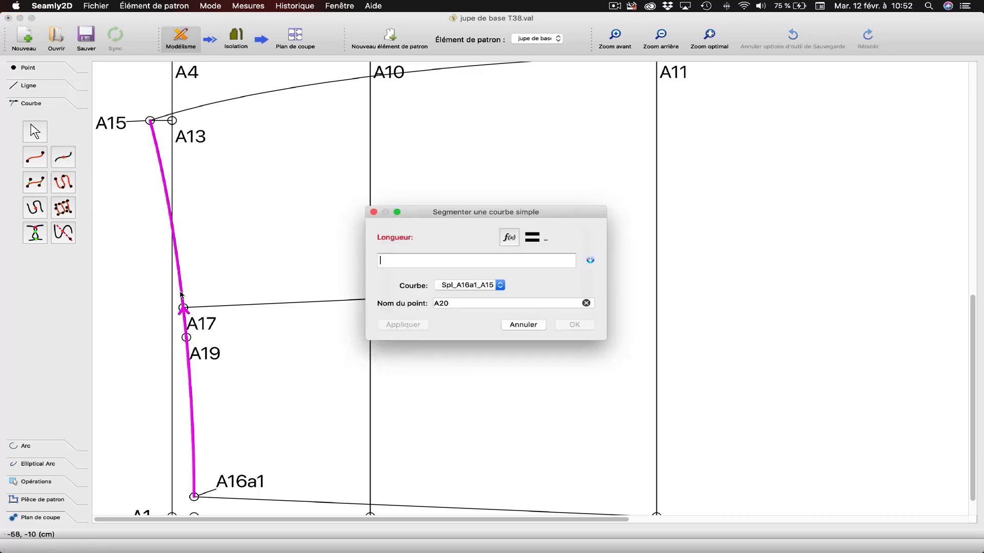
{"action": "left_click", "coordinate": [509, 238]}
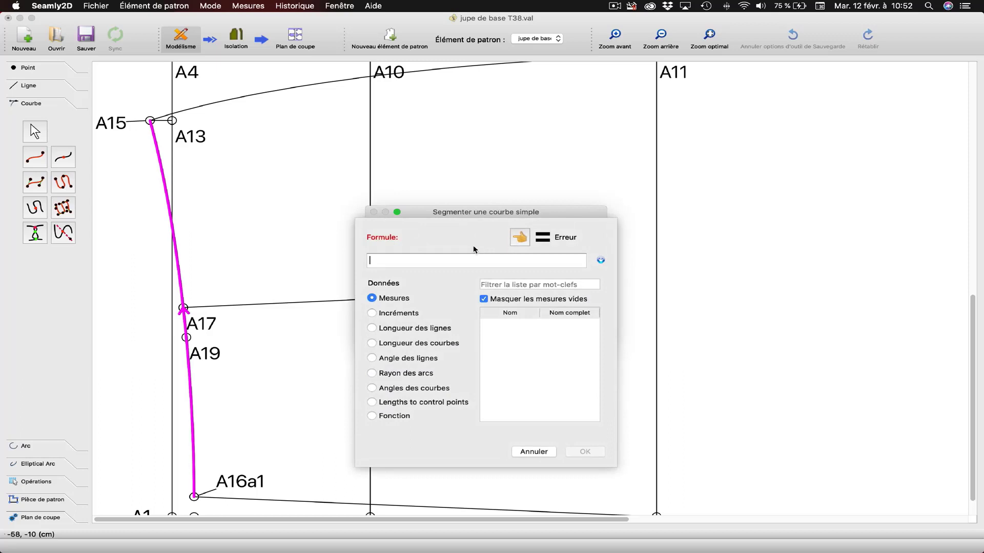
{"action": "left_click", "coordinate": [413, 343]}
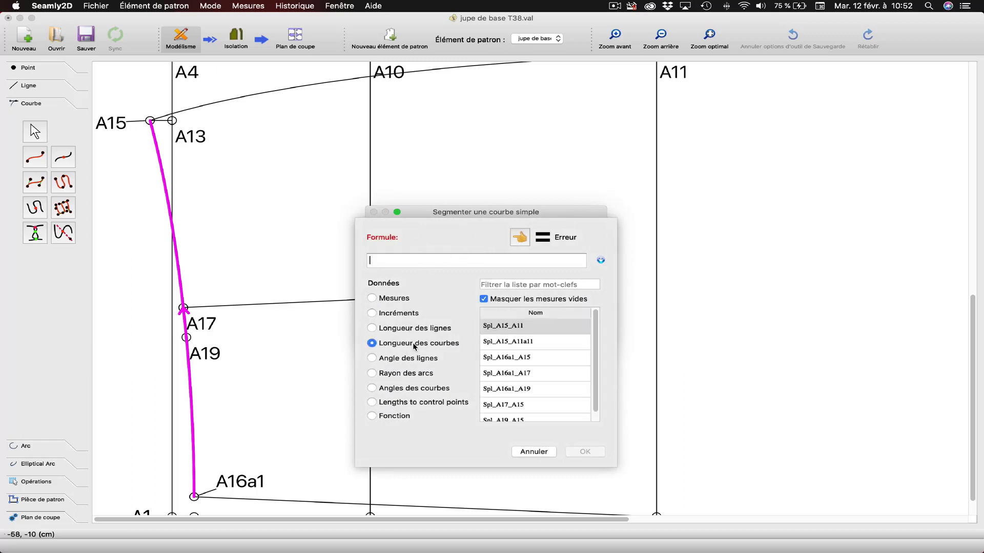
{"action": "left_click", "coordinate": [506, 373]}
{"action": "left_click", "coordinate": [509, 285]}
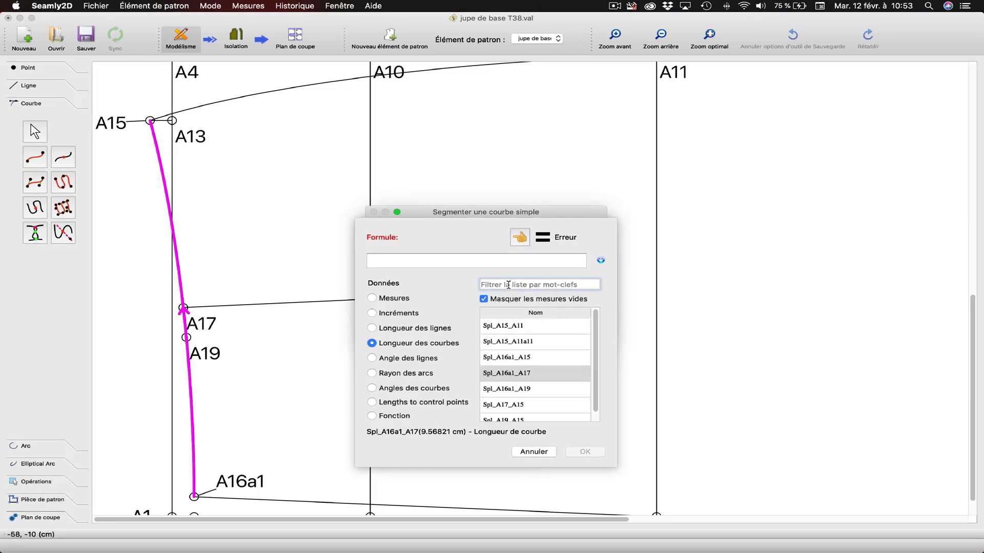
{"action": "type", "text": "A1"}
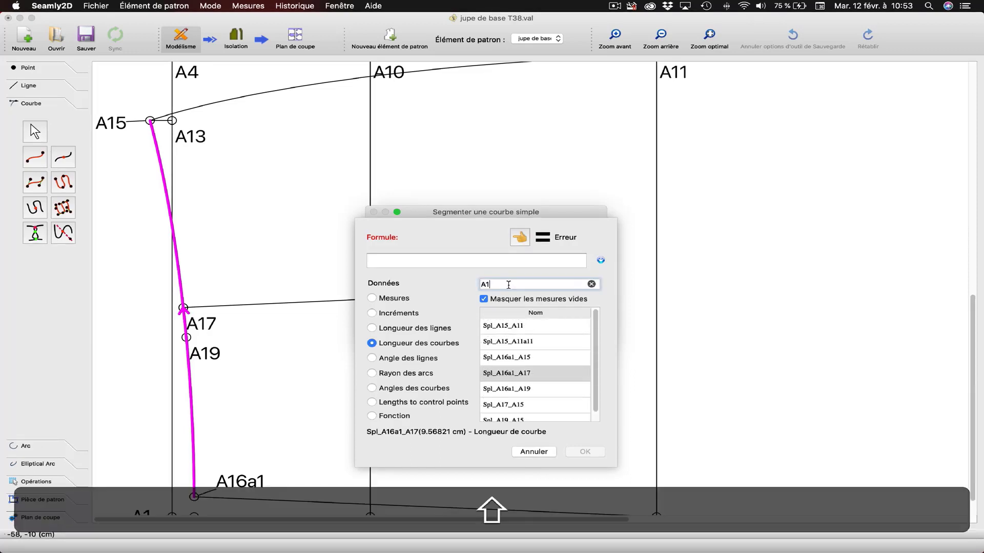
{"action": "type", "text": "7"}
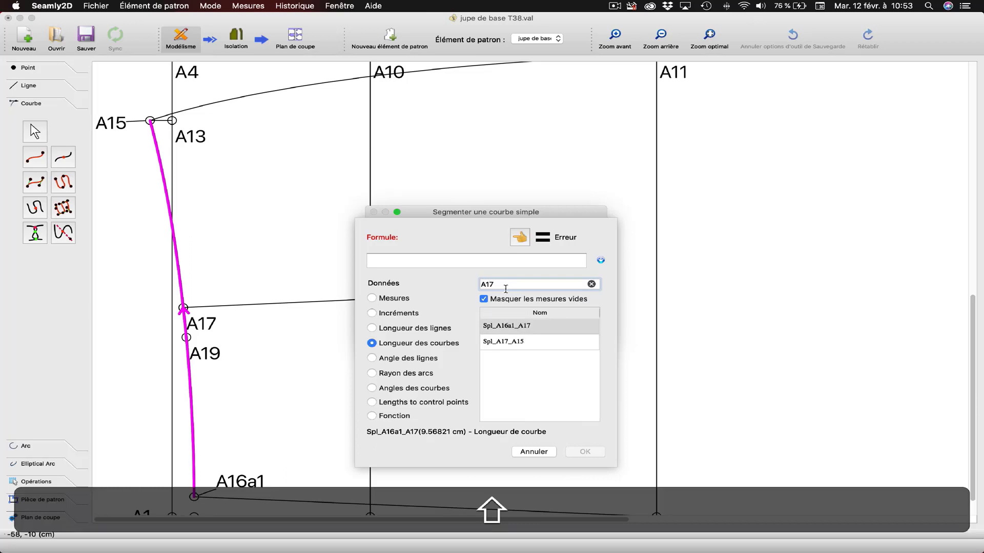
{"action": "left_click", "coordinate": [511, 342]}
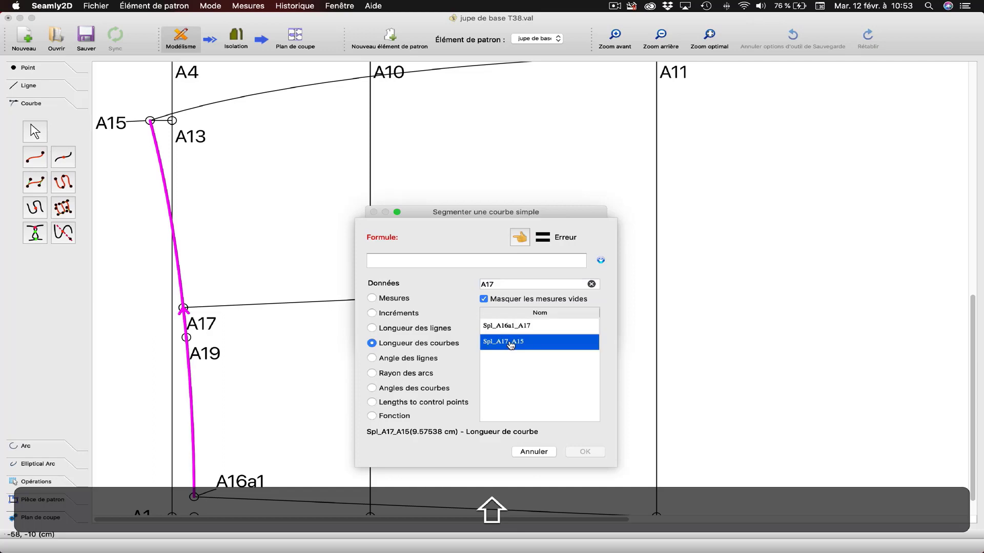
{"action": "double_click", "coordinate": [511, 342]}
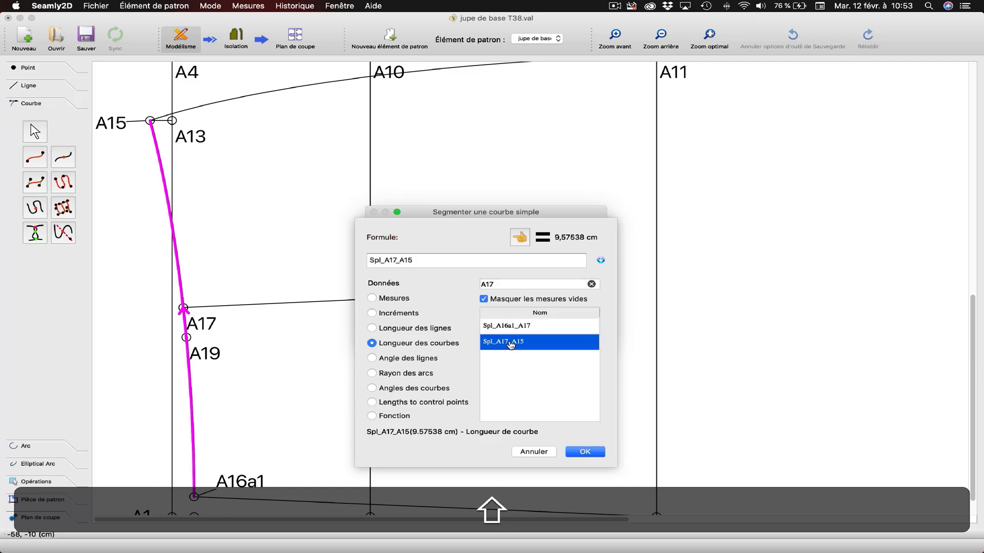
- Complete the length formula as Spl_A17_A15+1,5 and create the second dart point on the waist curve
{"action": "left_click", "coordinate": [427, 262]}
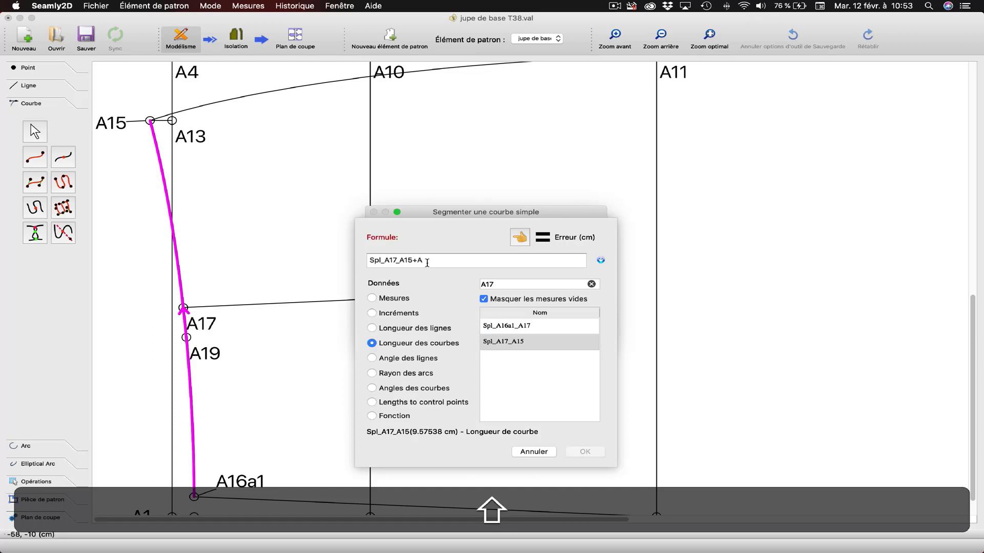
{"action": "key", "text": "BackSpace"}
{"action": "type", "text": "1"}
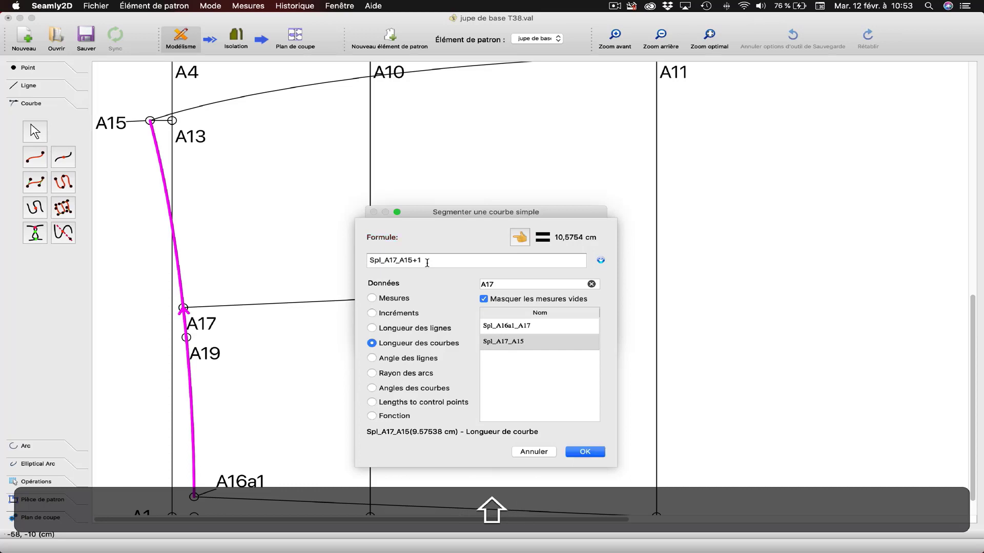
{"action": "type", "text": ",5"}
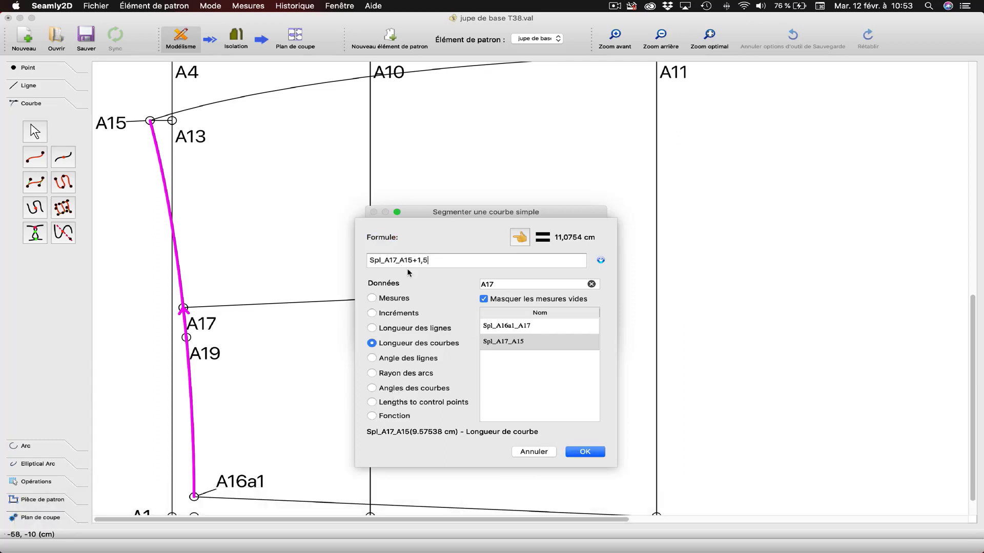
{"action": "left_click", "coordinate": [584, 452]}
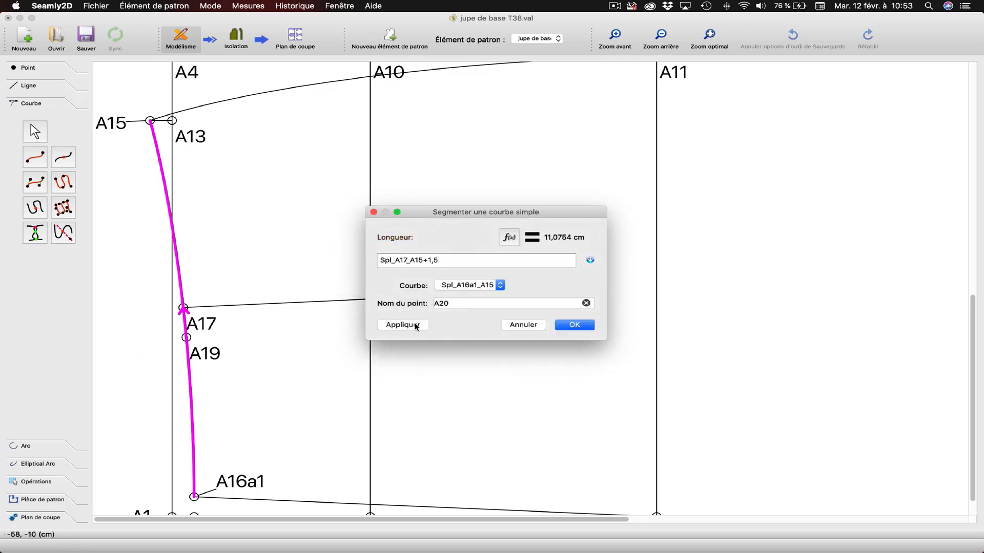
{"action": "left_click", "coordinate": [402, 325]}
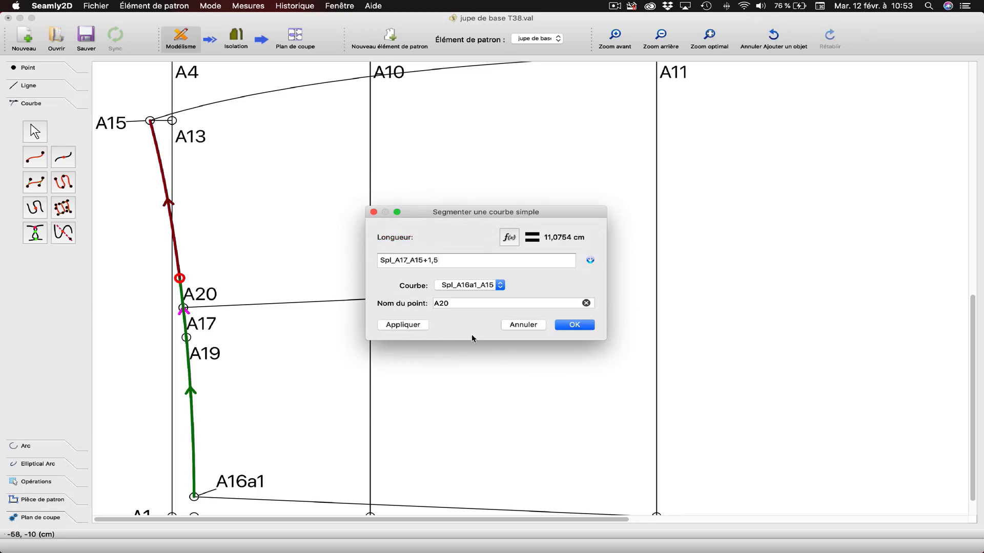
{"action": "left_click", "coordinate": [570, 326]}
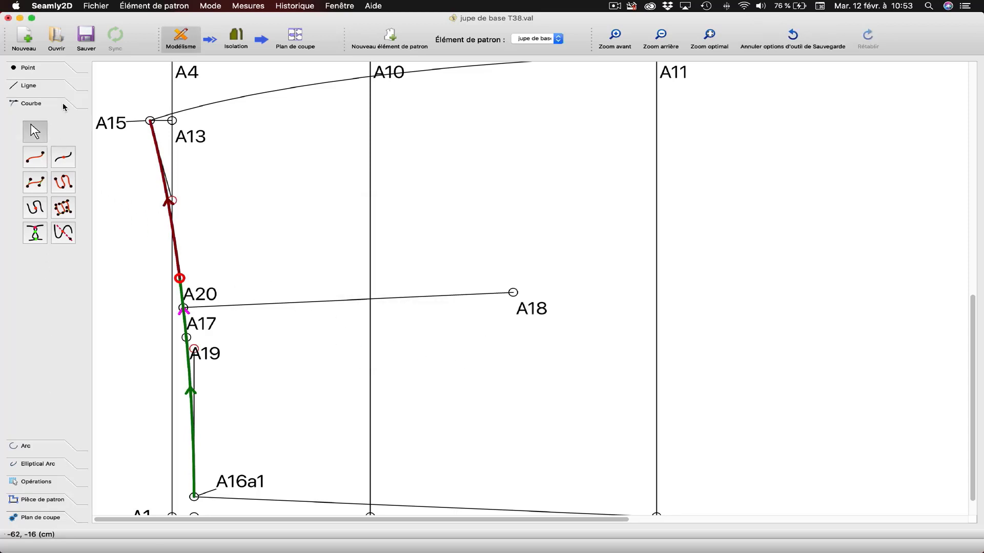
- Draw the two dart legs as lines from A20 to A18 and from A19 to A18
{"action": "left_click", "coordinate": [37, 91]}
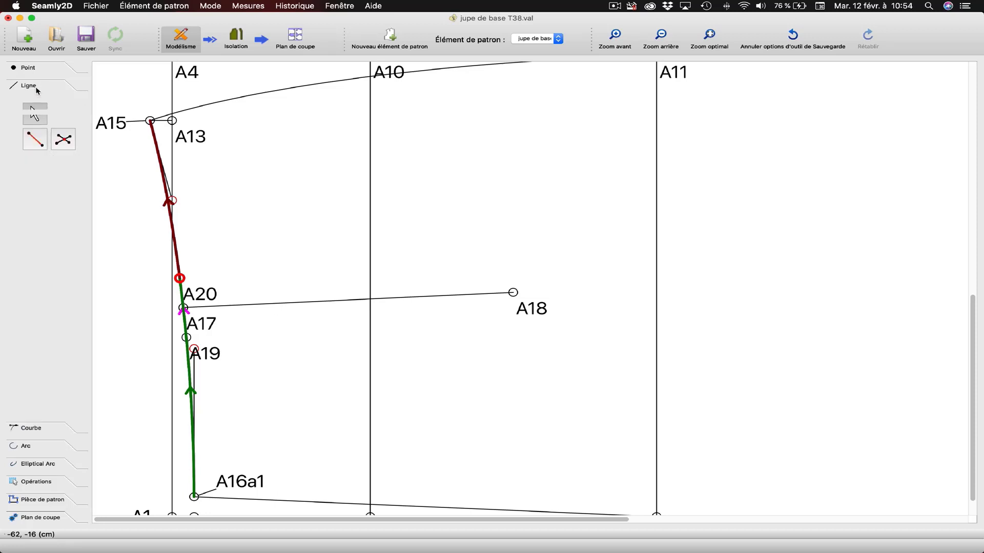
{"action": "left_click", "coordinate": [34, 140]}
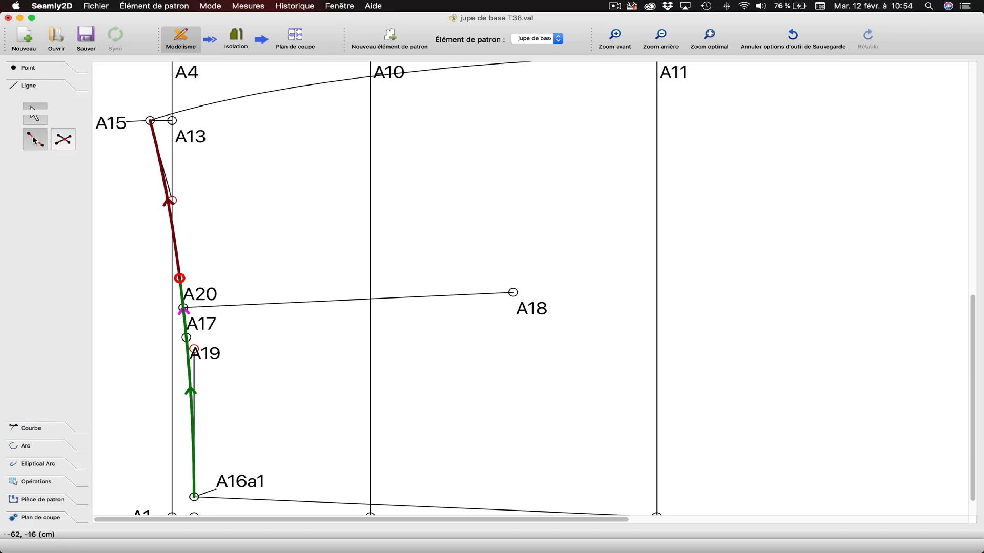
{"action": "left_click", "coordinate": [199, 297]}
{"action": "left_click", "coordinate": [529, 311]}
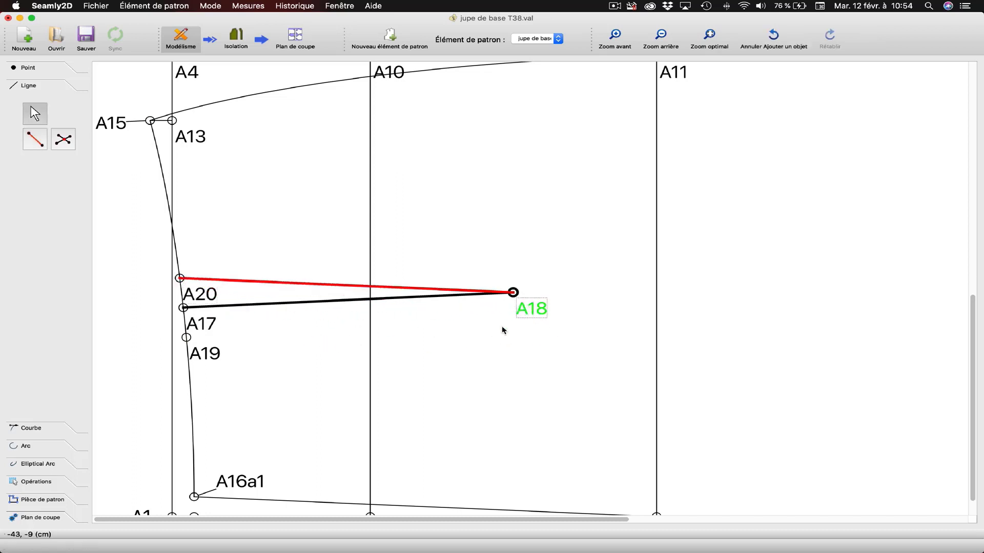
{"action": "left_click", "coordinate": [215, 364]}
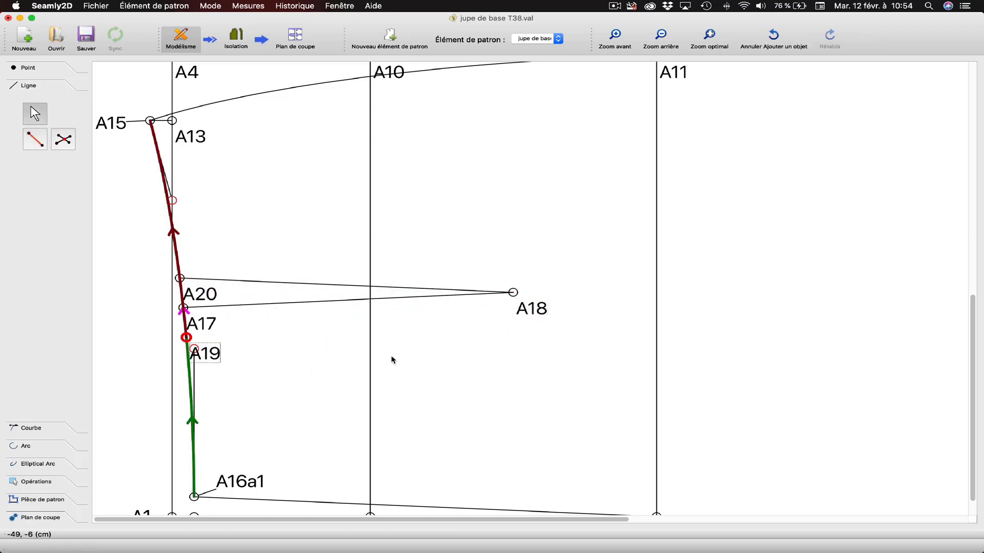
{"action": "left_click", "coordinate": [34, 140]}
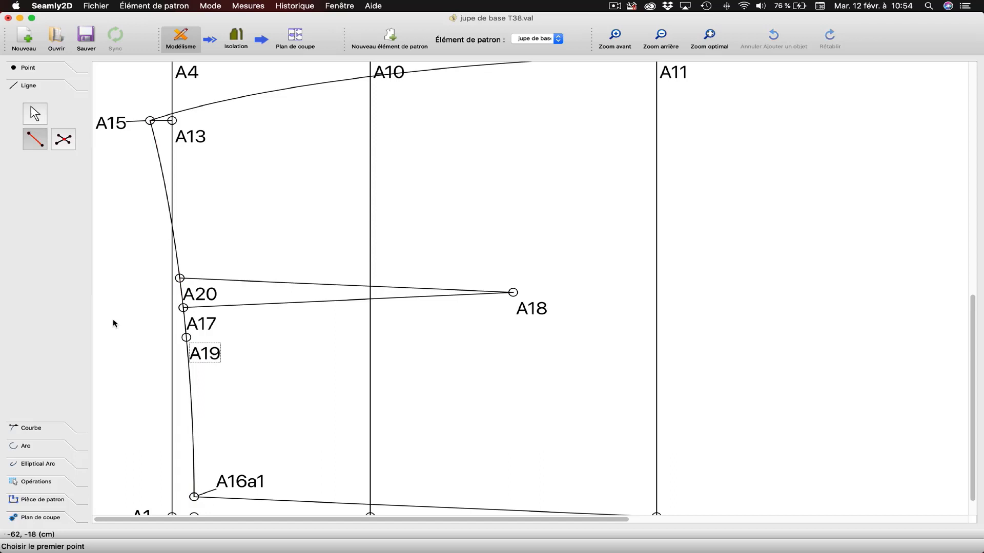
{"action": "left_click", "coordinate": [210, 365]}
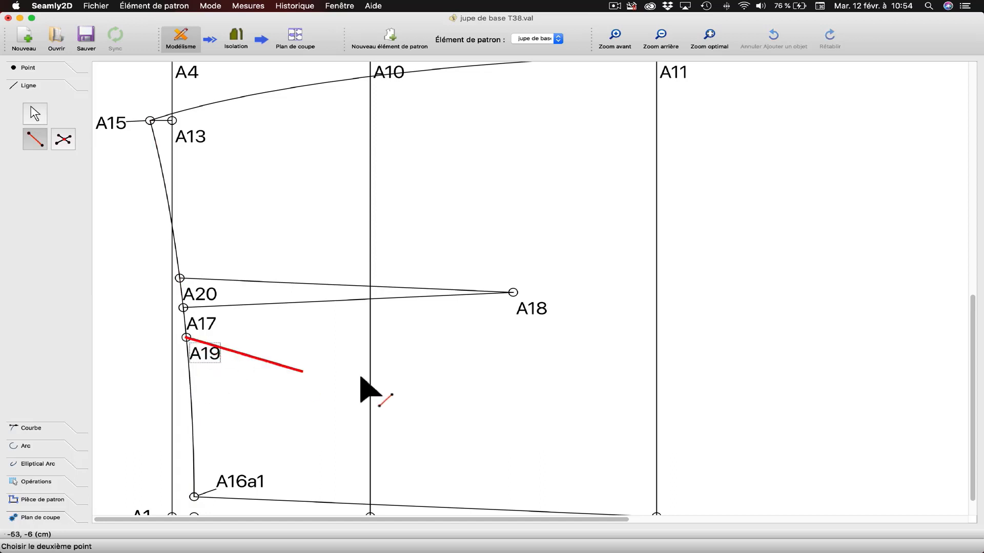
{"action": "left_click", "coordinate": [526, 311]}
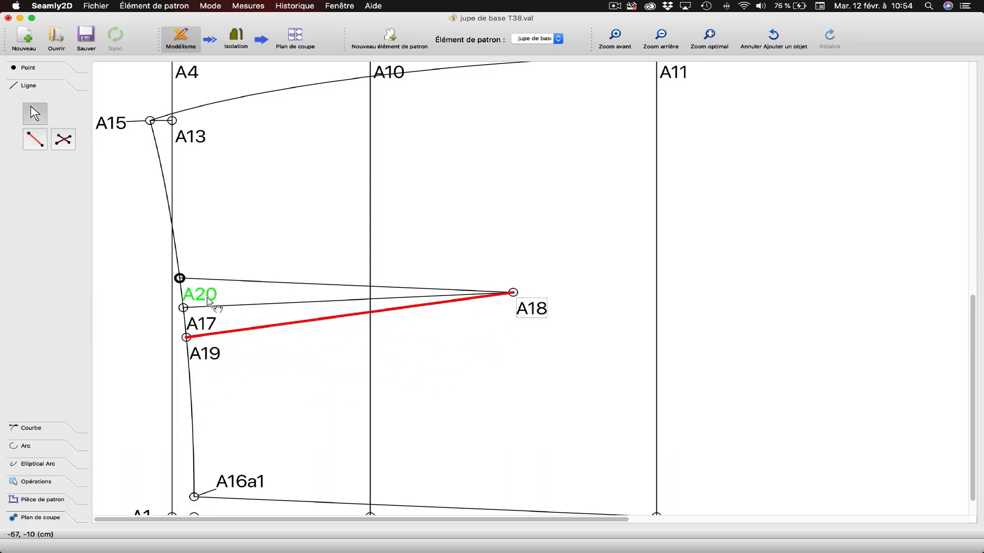
- Move the labels of A20, A17 and A19 outside the waist curve, clear of the dart lines
{"action": "left_click_drag", "start_coordinate": [210, 302], "coordinate": [138, 285]}
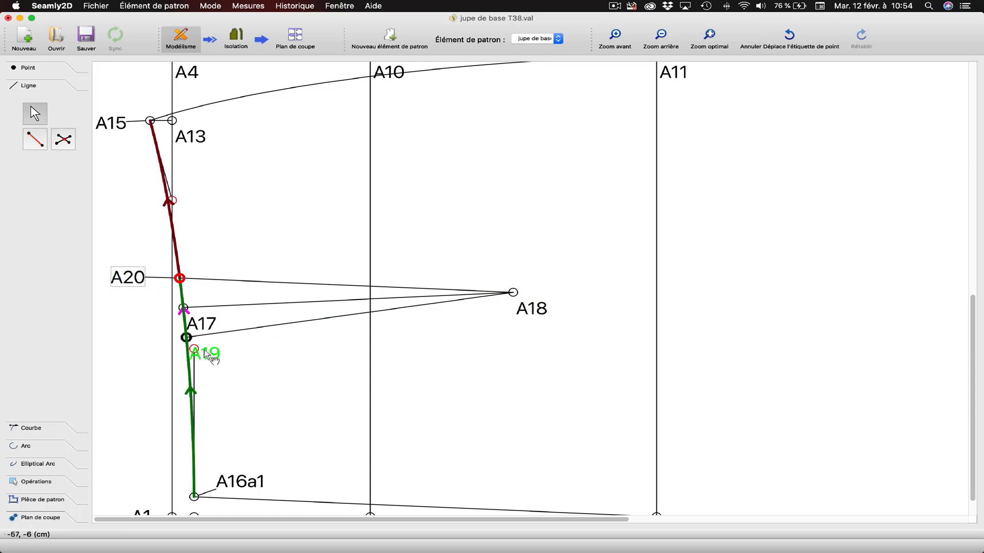
{"action": "left_click_drag", "start_coordinate": [197, 325], "coordinate": [134, 308]}
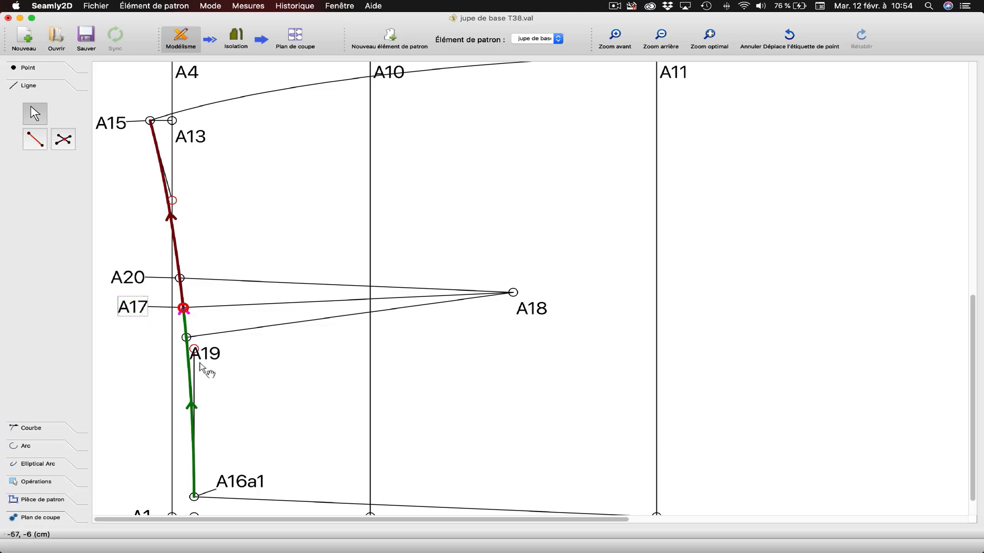
{"action": "left_click_drag", "start_coordinate": [205, 361], "coordinate": [139, 344]}
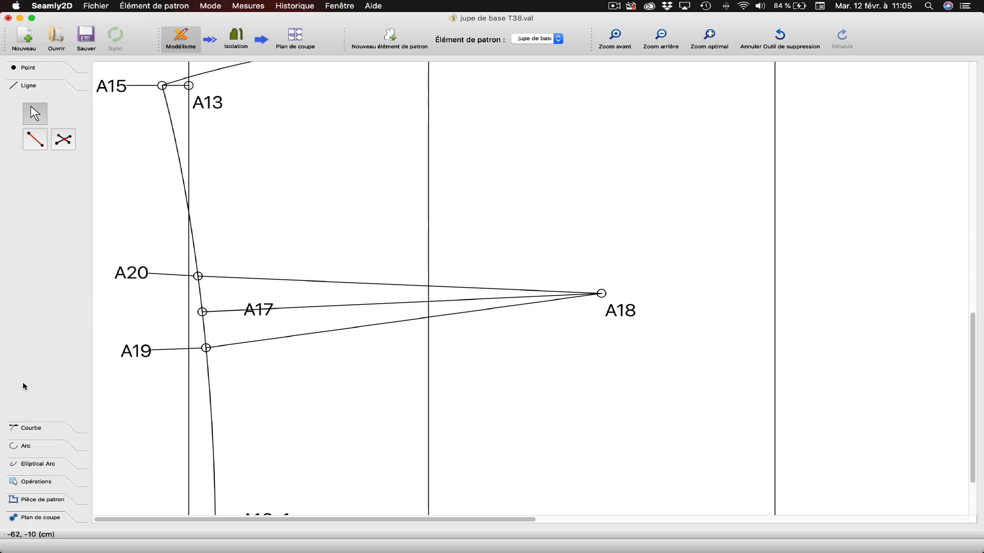
- Begin segmenting the curve from A16a1 to A15, with the curve length Spl_A20_A15 in its length formula
{"action": "left_click", "coordinate": [31, 428]}
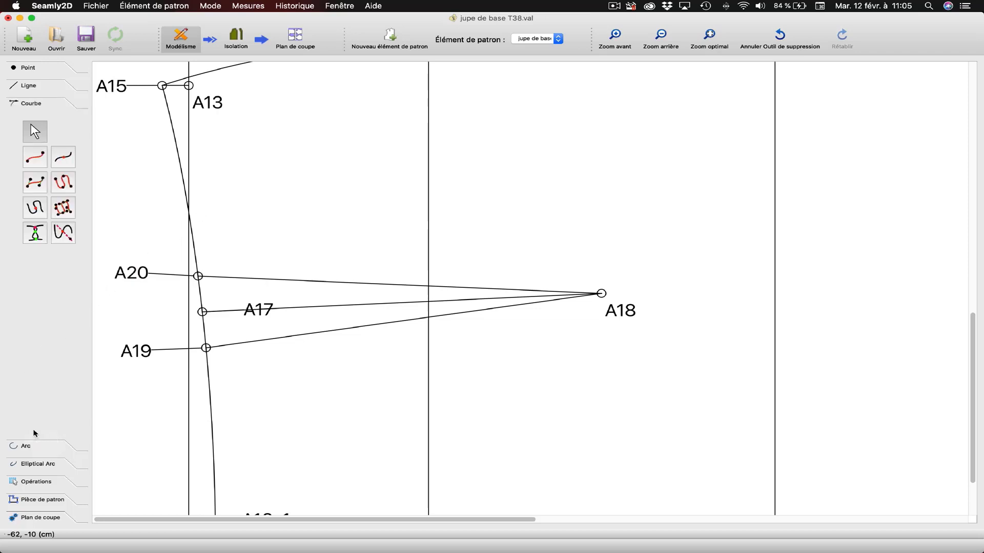
{"action": "left_click", "coordinate": [62, 159]}
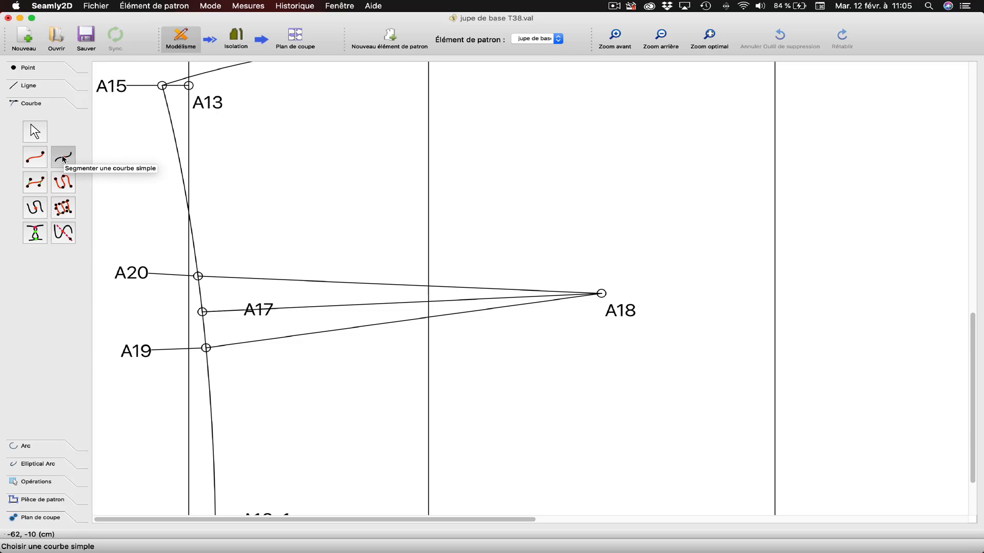
{"action": "left_click", "coordinate": [185, 192]}
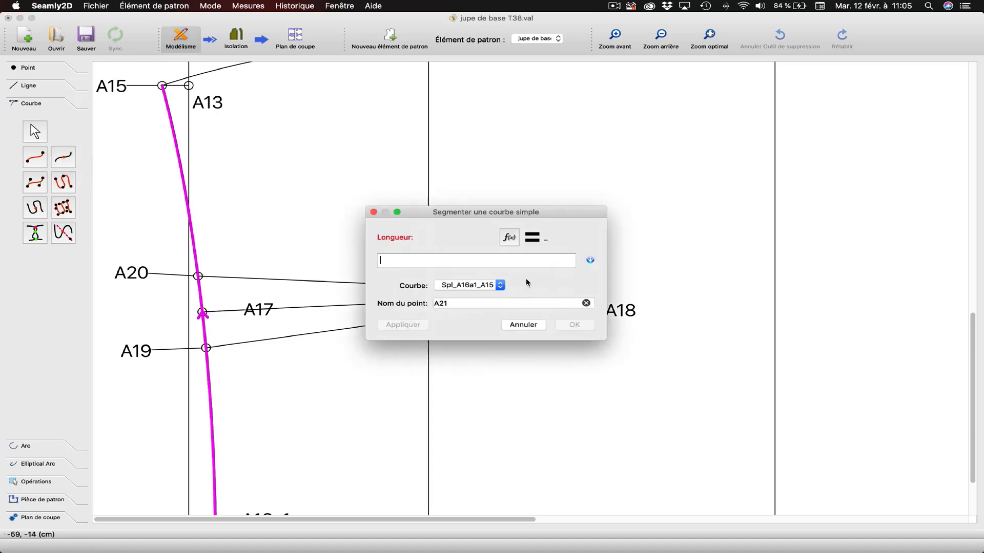
{"action": "left_click", "coordinate": [510, 238]}
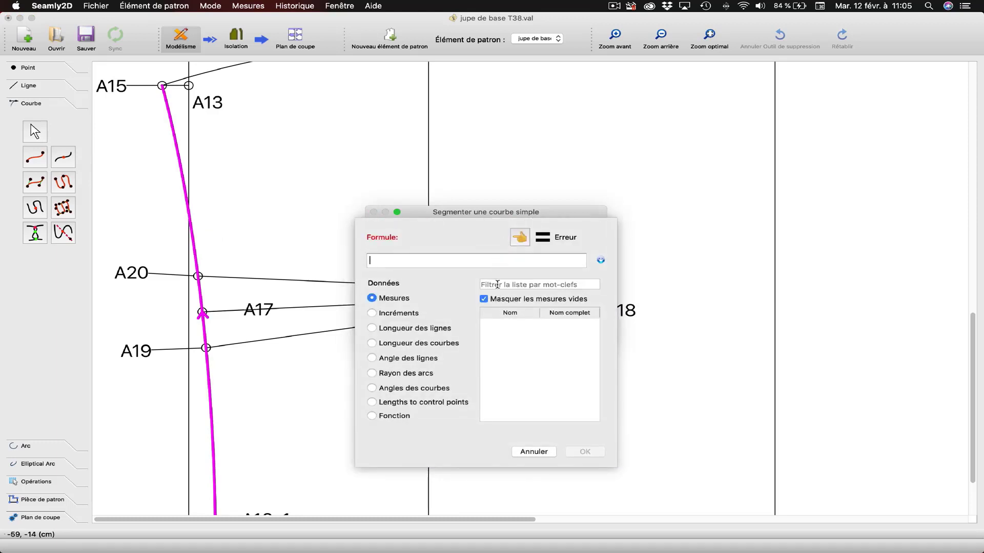
{"action": "left_click", "coordinate": [433, 343]}
{"action": "left_click", "coordinate": [503, 283]}
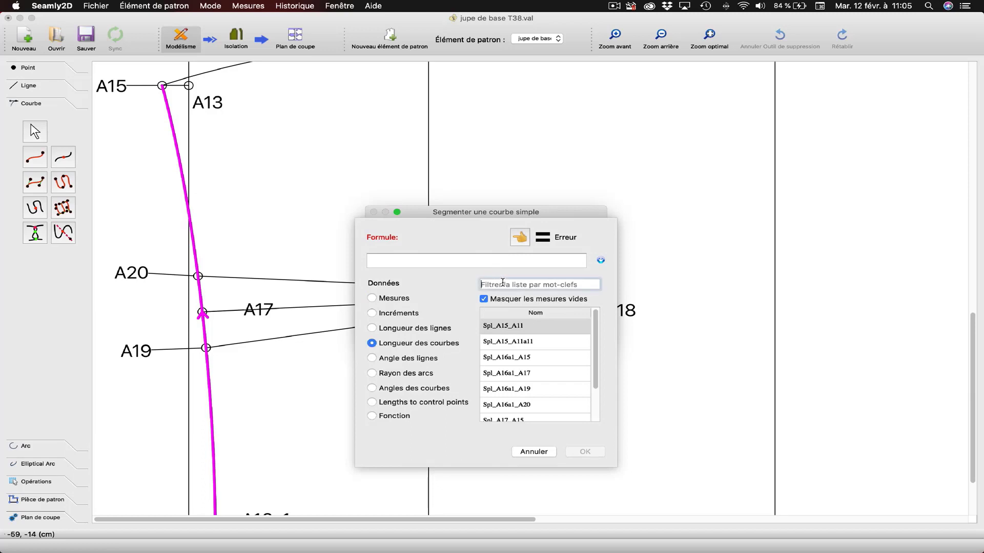
{"action": "type", "text": "A15"}
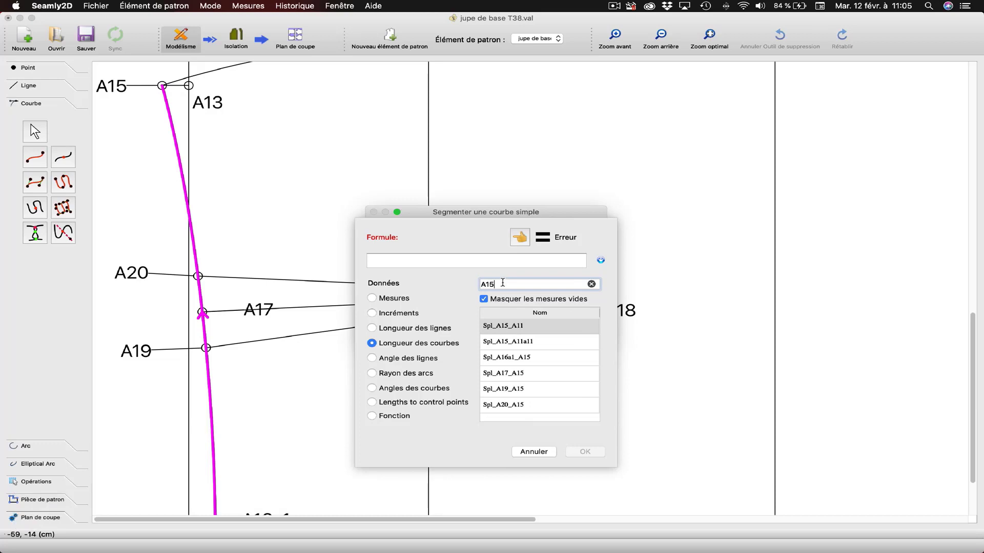
{"action": "left_click", "coordinate": [515, 406]}
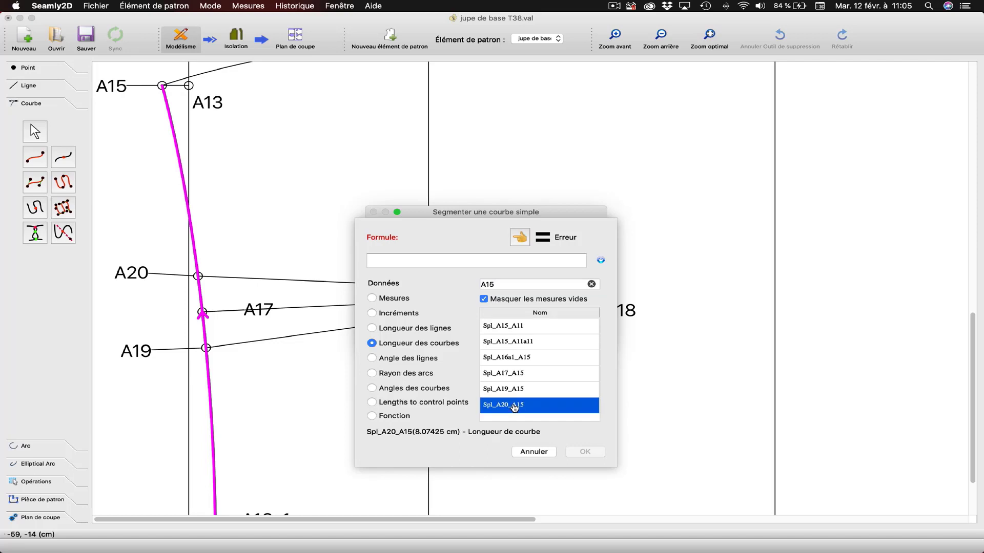
{"action": "double_click", "coordinate": [514, 406]}
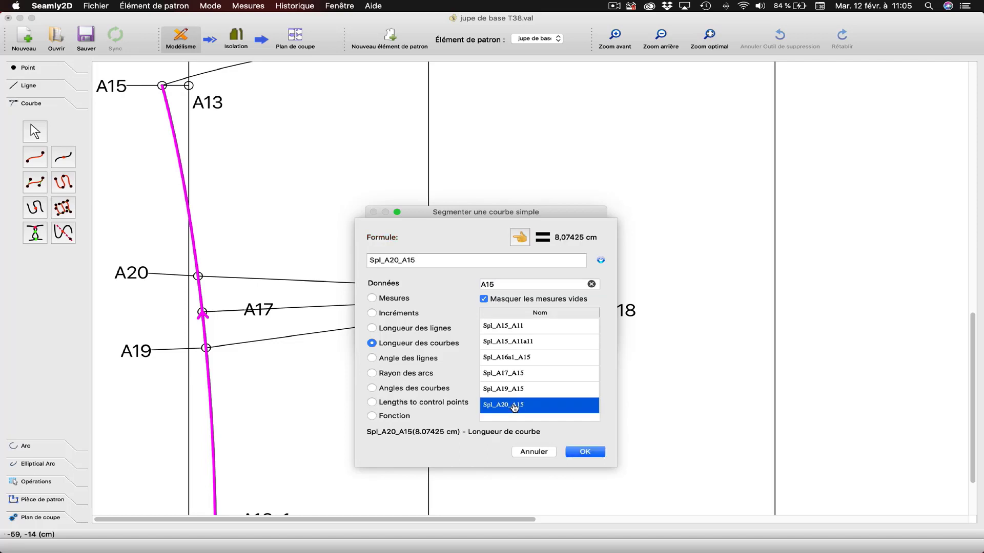
- Complete the length formula as Spl_A20_A15+4,5 and create the folded-dart reference point on the waist curve
{"action": "left_click", "coordinate": [437, 261]}
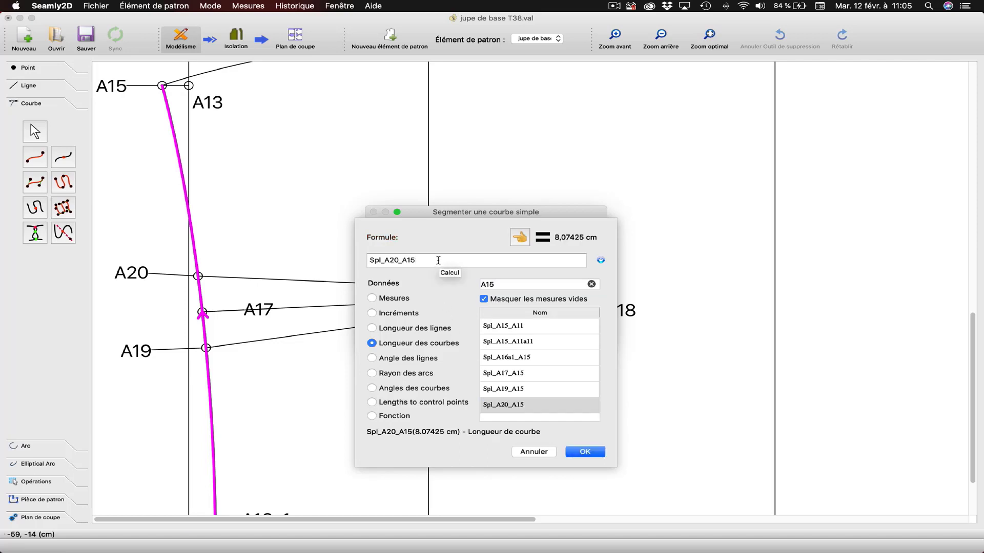
{"action": "type", "text": "+"}
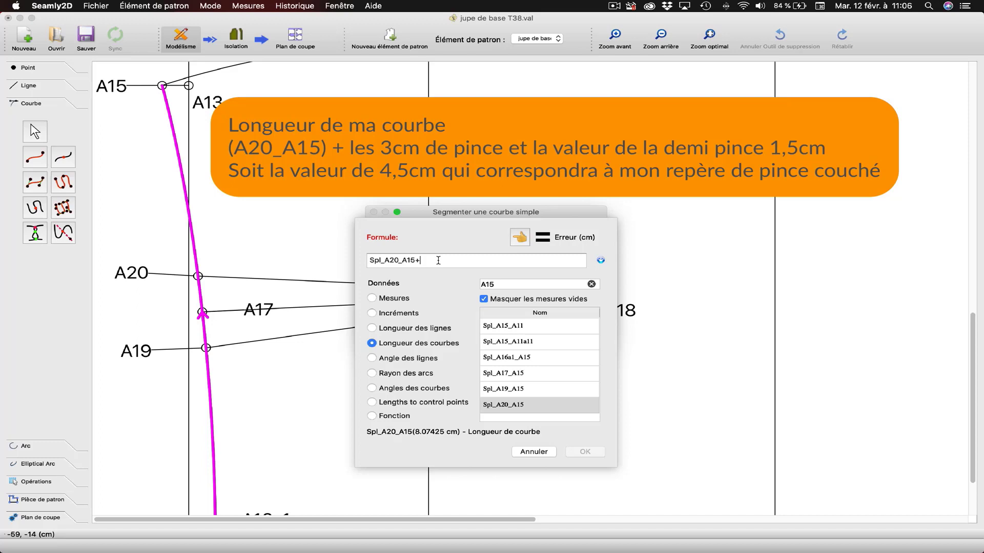
{"action": "type", "text": "4"}
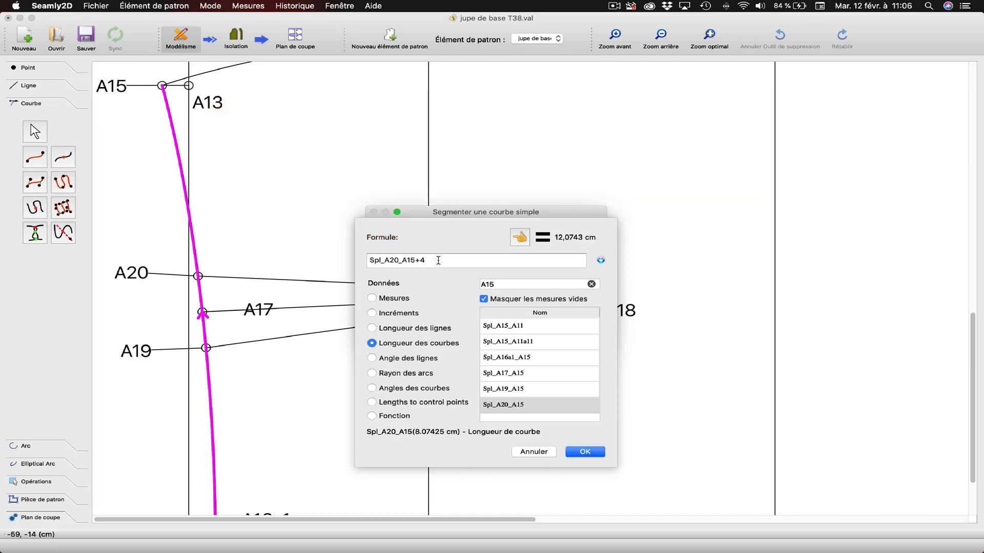
{"action": "type", "text": ",5"}
{"action": "left_click", "coordinate": [584, 452]}
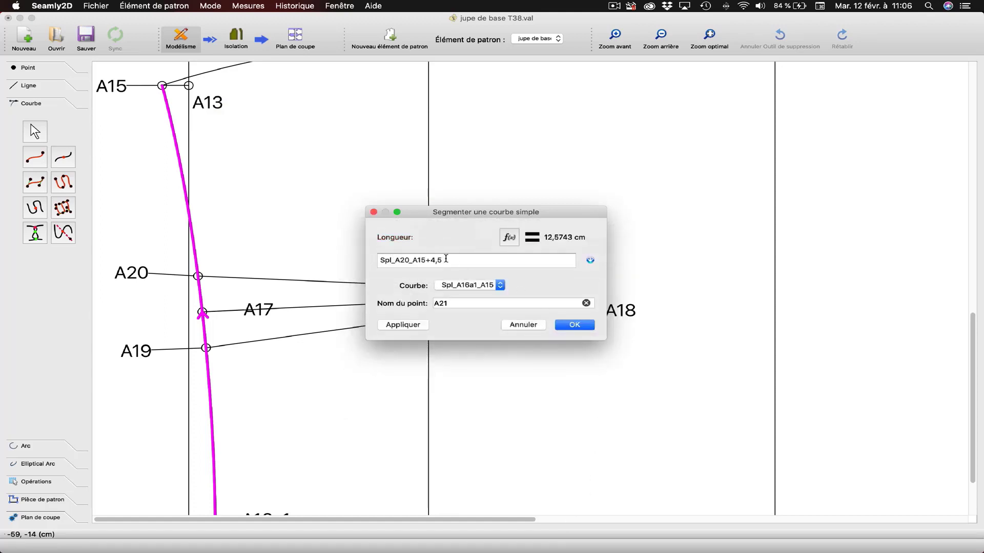
{"action": "left_click", "coordinate": [404, 325]}
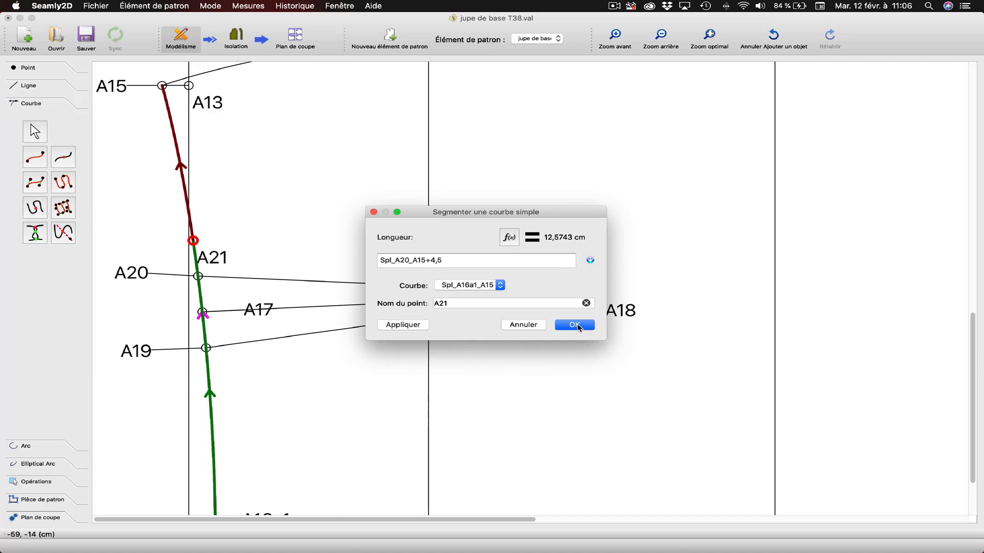
{"action": "left_click", "coordinate": [467, 304]}
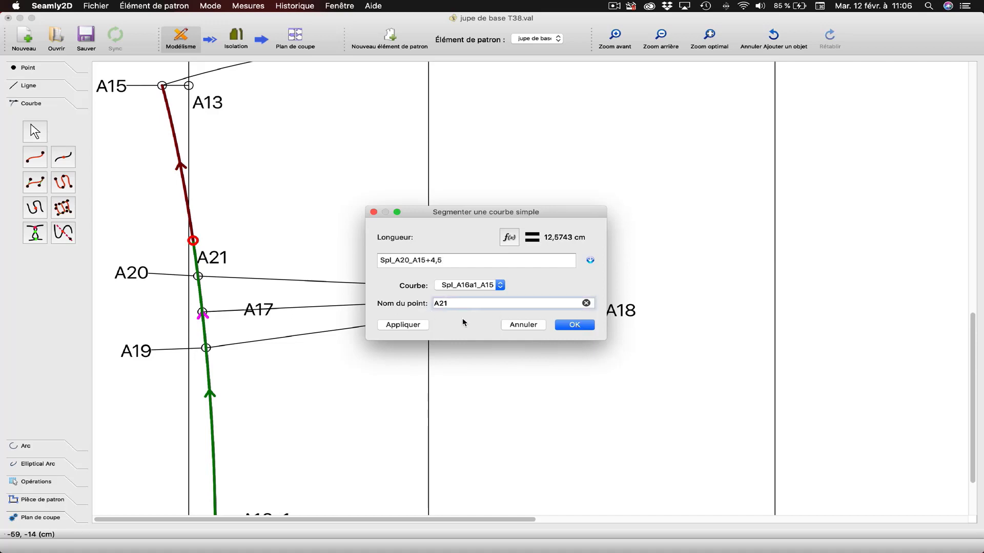
{"action": "left_click", "coordinate": [575, 324]}
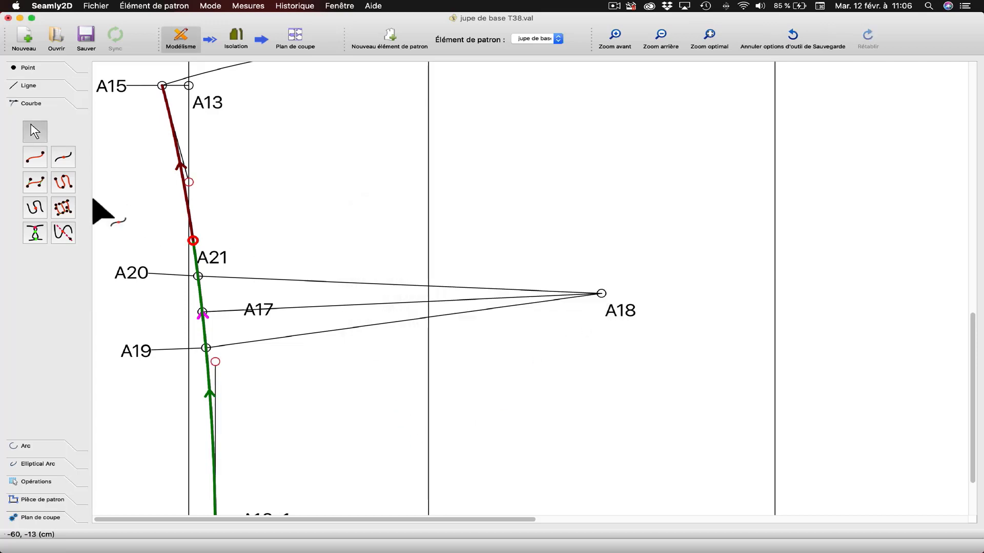
- Start a Move operation on point A21, directed straight down at 270° to the level of A17
{"action": "left_click", "coordinate": [31, 482]}
{"action": "left_click", "coordinate": [35, 263]}
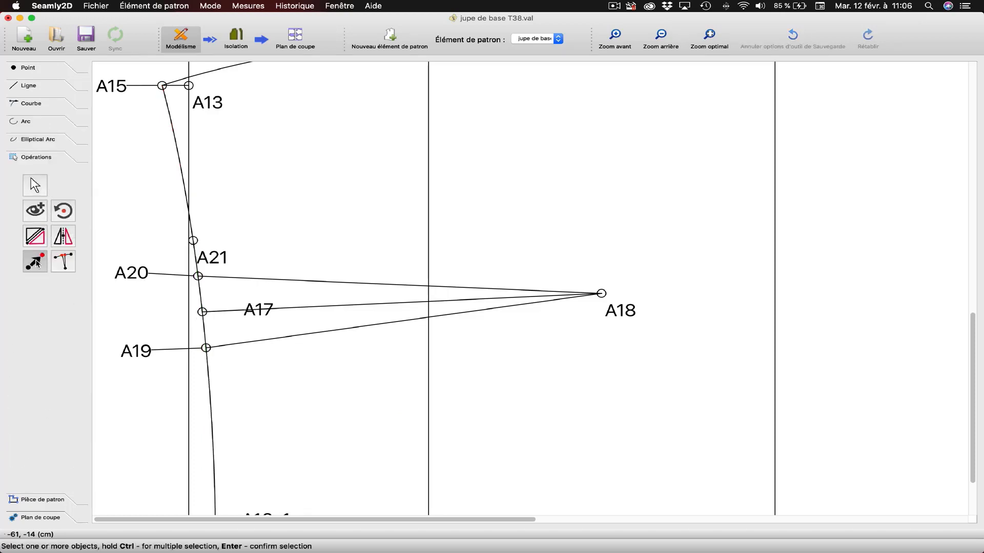
{"action": "left_click", "coordinate": [205, 257]}
{"action": "key", "text": "Return"}
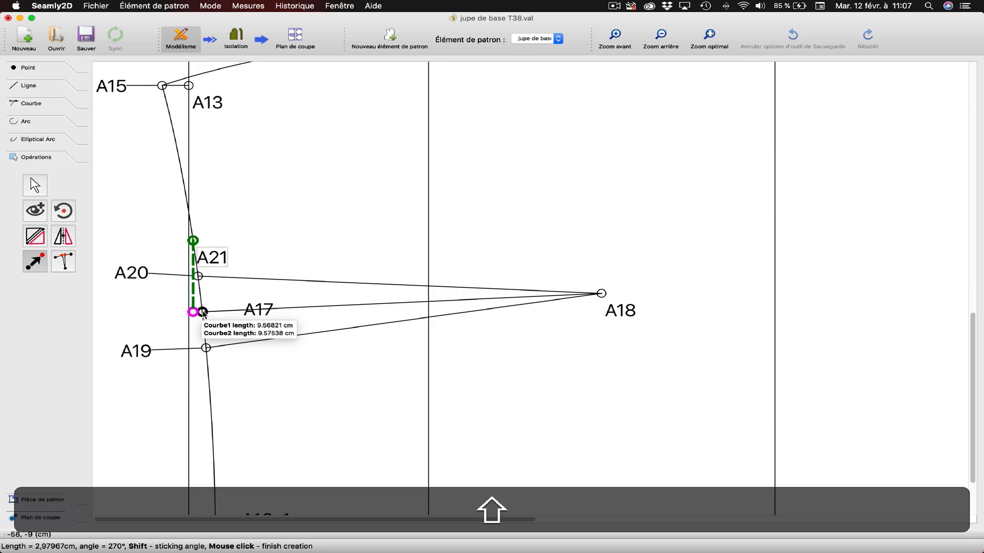
{"action": "left_click", "coordinate": [203, 314]}
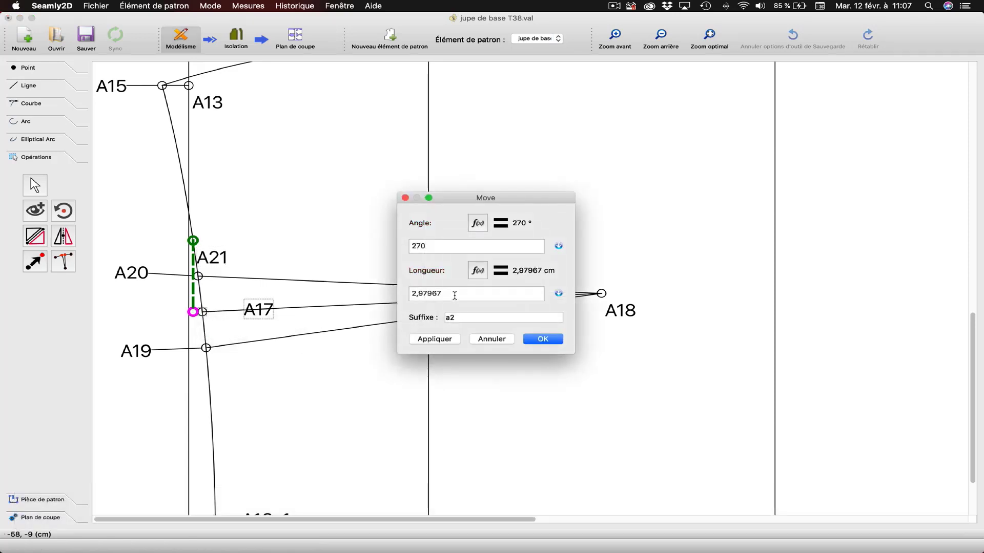
- Set the move length to 3 cm, create the moved copy of A21, and place its label outside the waist curve
{"action": "mouse_move", "coordinate": [452, 293]}
{"action": "left_mouse_down"}
{"action": "mouse_move", "coordinate": [411, 292]}
{"action": "mouse_move", "coordinate": [442, 293]}
{"action": "left_mouse_up"}
{"action": "left_click", "coordinate": [412, 292]}
{"action": "left_click", "coordinate": [453, 293]}
{"action": "key", "text": "BackSpace"}
{"action": "key", "text": "BackSpace"}
{"action": "key", "text": "BackSpace"}
{"action": "key", "text": "BackSpace"}
{"action": "key", "text": "BackSpace"}
{"action": "key", "text": "BackSpace"}
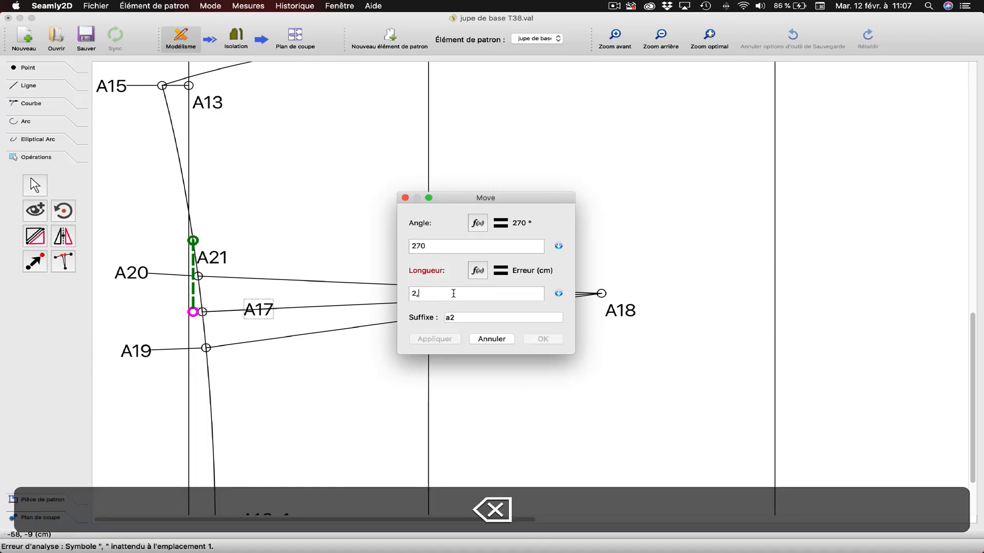
{"action": "key", "text": "BackSpace"}
{"action": "type", "text": "3"}
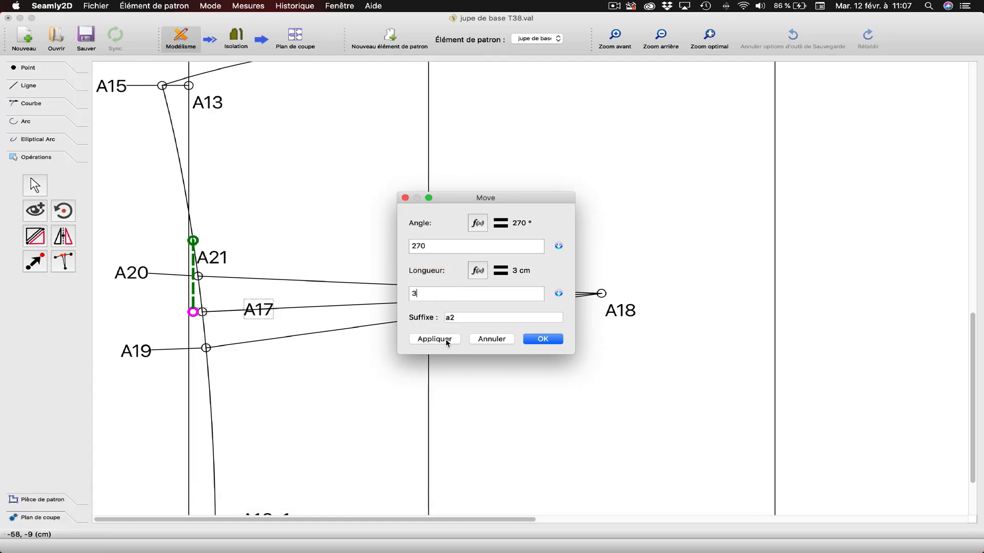
{"action": "left_click", "coordinate": [447, 339]}
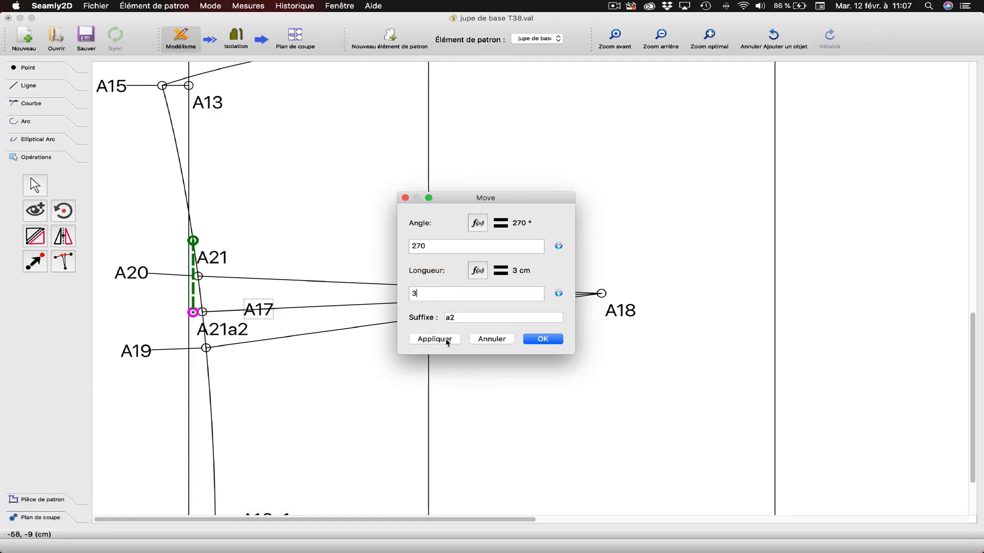
{"action": "left_click", "coordinate": [539, 341]}
{"action": "left_click_drag", "start_coordinate": [235, 333], "coordinate": [163, 317]}
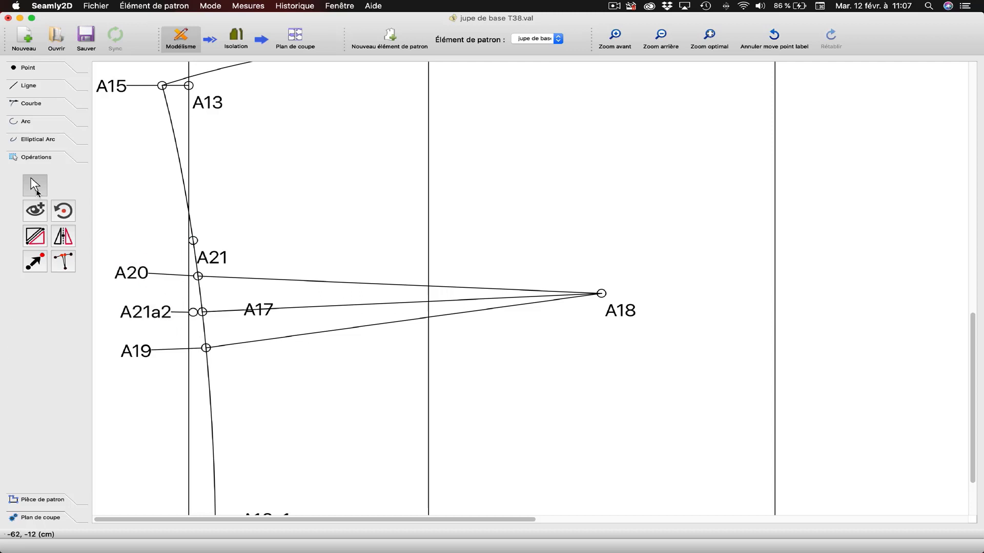
- Draw the folded-dart lines from A19 to A21a2 and from A21a2 to A20
{"action": "left_click", "coordinate": [39, 87]}
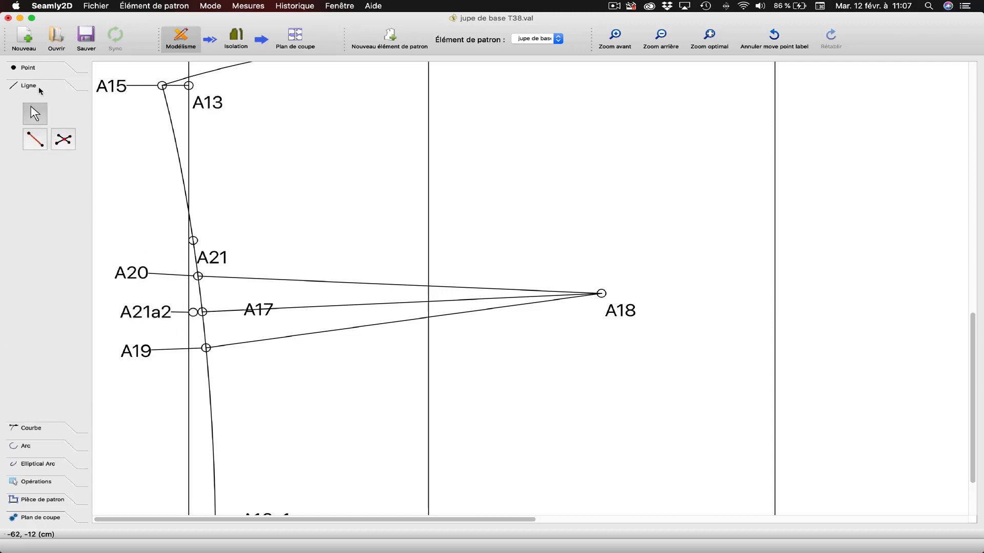
{"action": "left_click", "coordinate": [34, 144]}
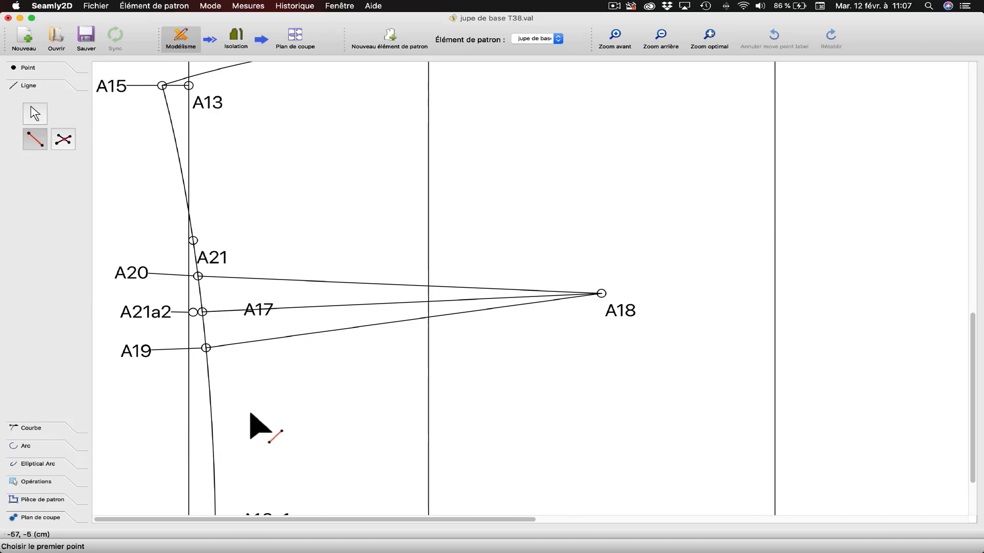
{"action": "left_click", "coordinate": [143, 352]}
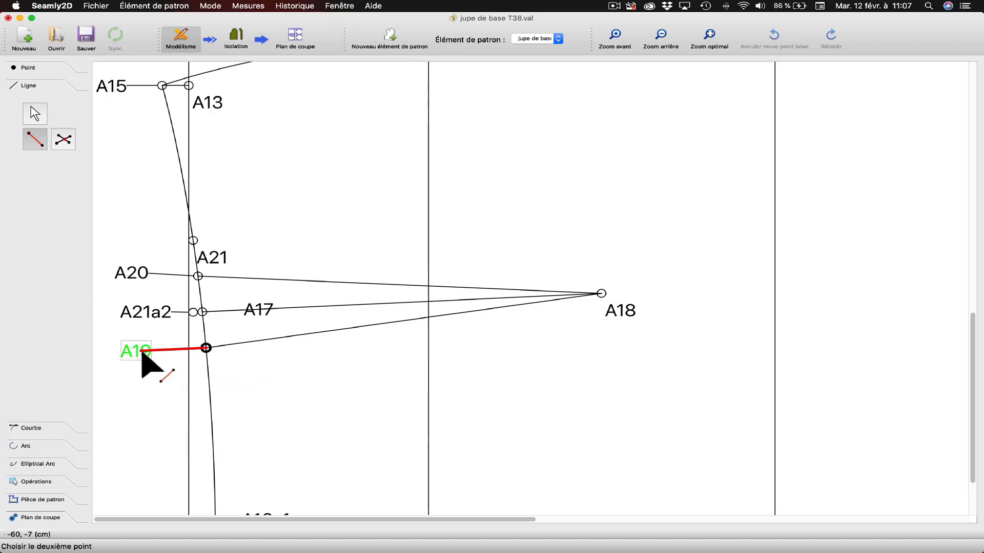
{"action": "left_click", "coordinate": [150, 319]}
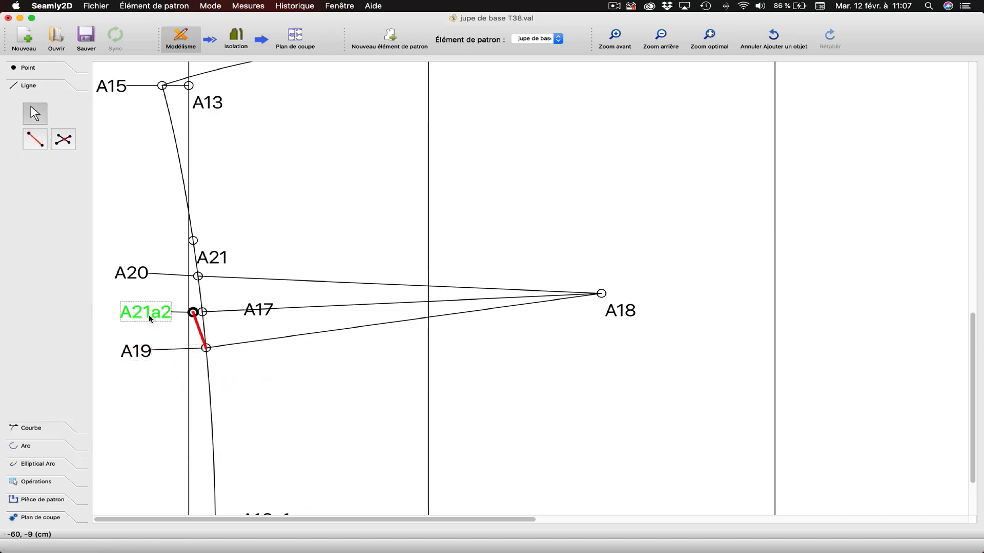
{"action": "left_click", "coordinate": [151, 321]}
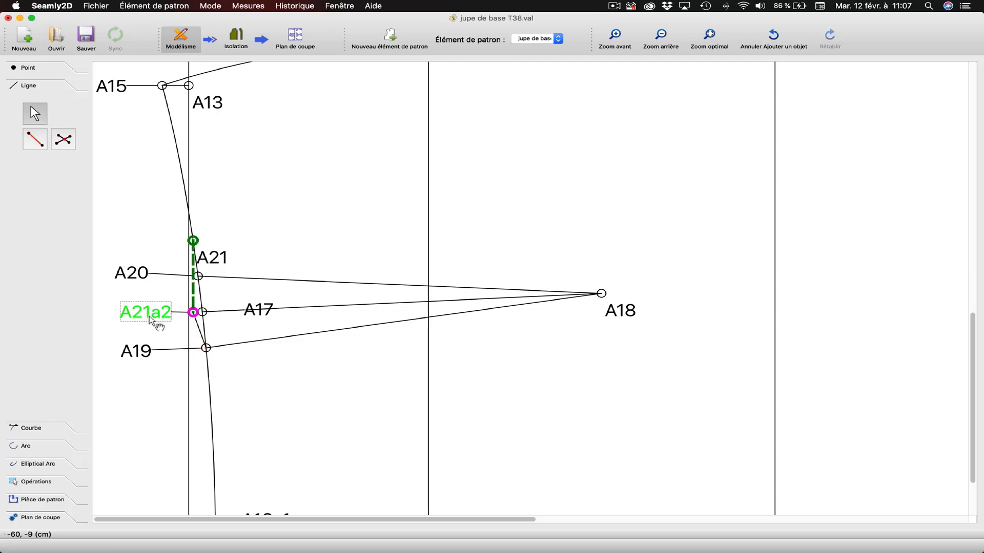
{"action": "left_click", "coordinate": [148, 281]}
{"action": "mouse_move", "coordinate": [148, 280]}
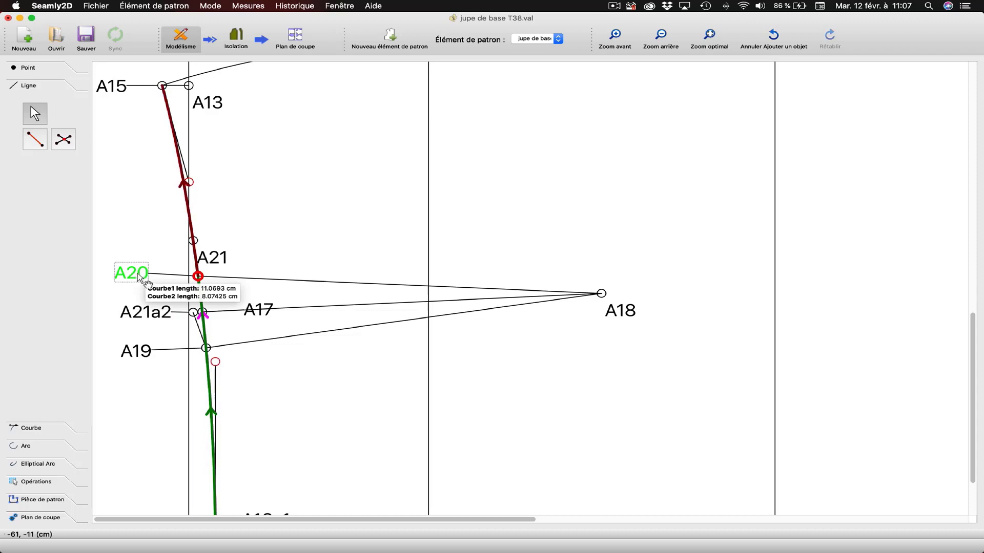
{"action": "left_click", "coordinate": [35, 139]}
{"action": "left_click", "coordinate": [166, 314]}
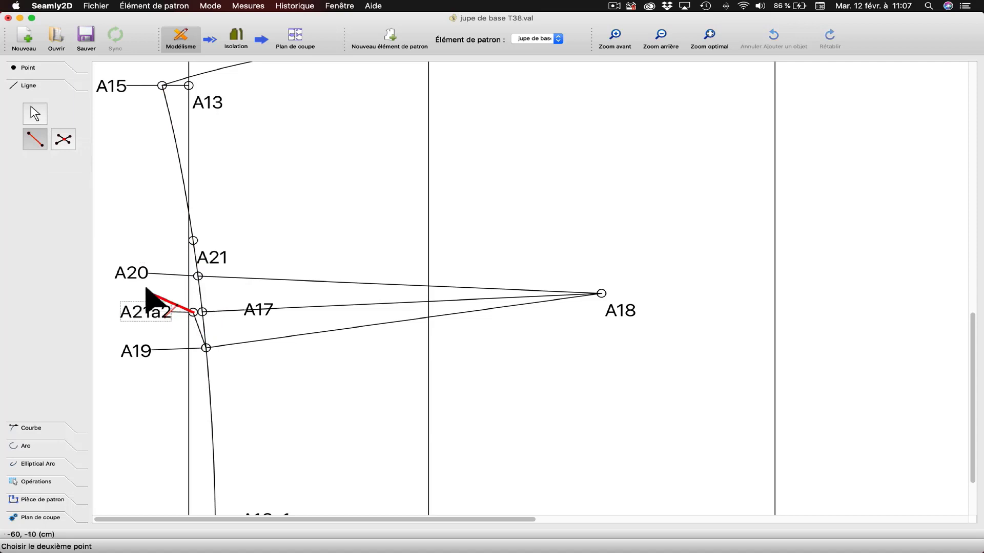
{"action": "left_click", "coordinate": [138, 280]}
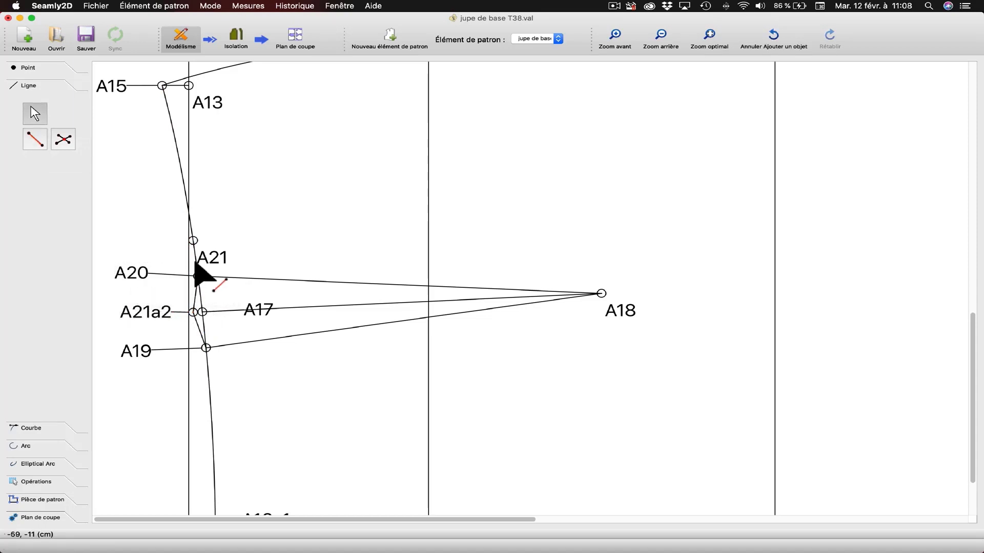
- Move point A21's label clear to the right of the waist curve and start a visibility group containing A21
{"action": "left_click_drag", "start_coordinate": [215, 262], "coordinate": [245, 249]}
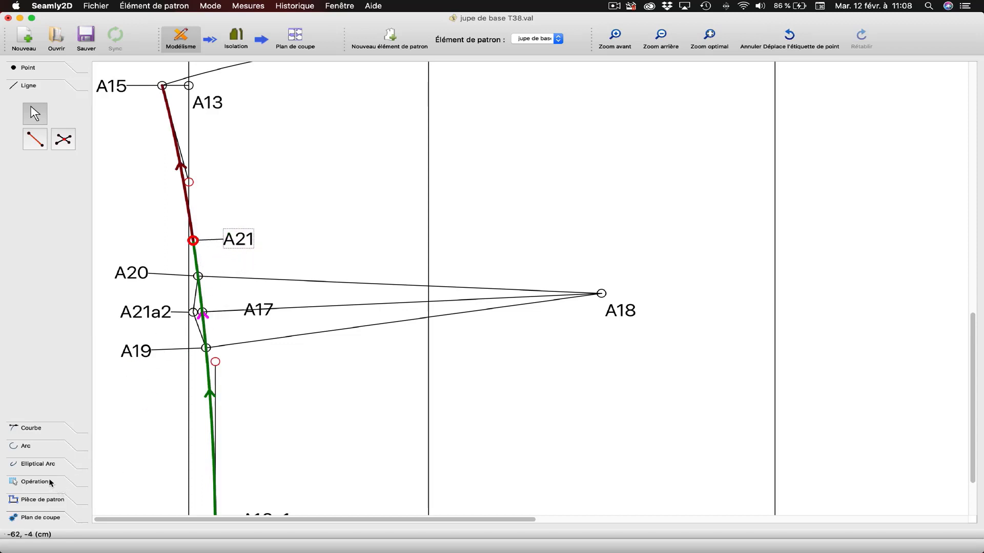
{"action": "left_click", "coordinate": [46, 484]}
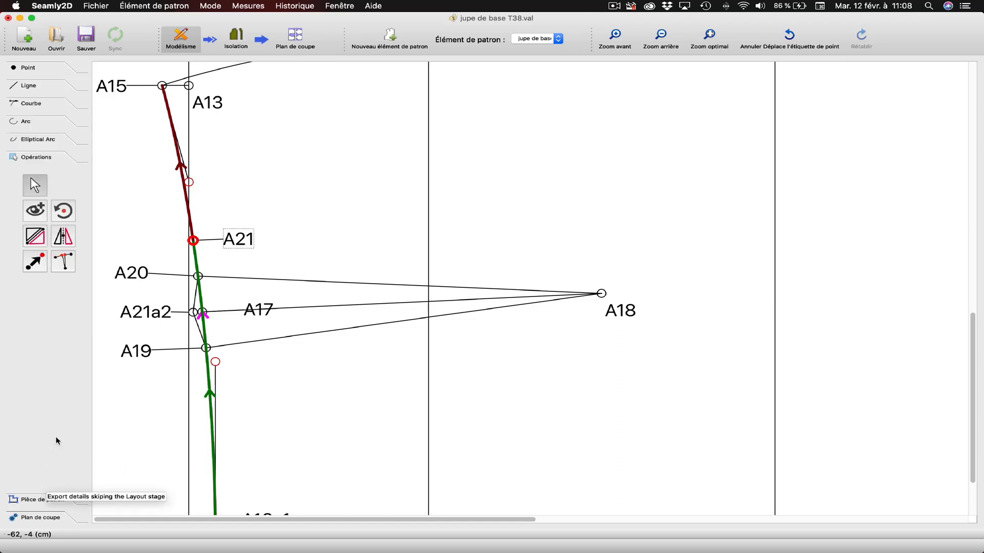
{"action": "left_click", "coordinate": [37, 210]}
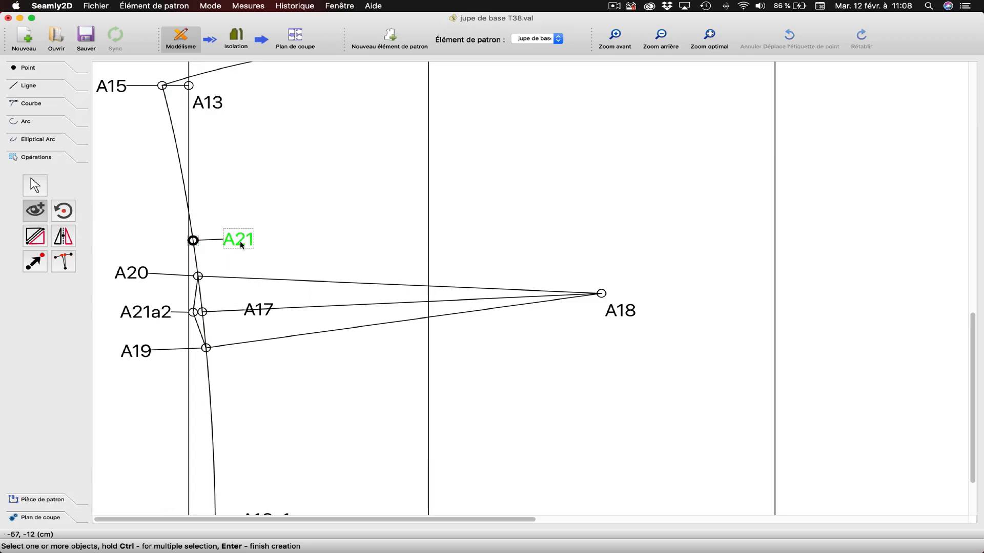
{"action": "mouse_move", "coordinate": [241, 245]}
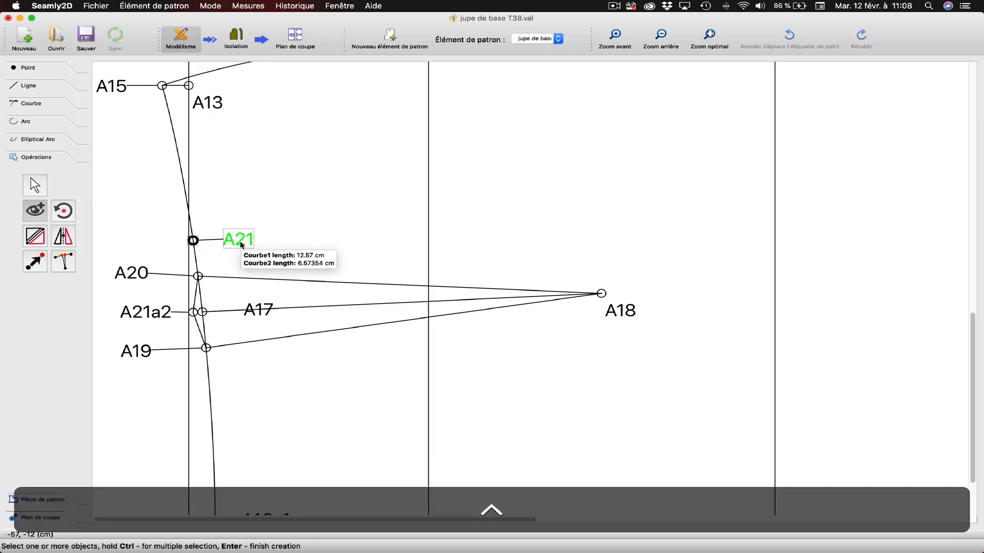
{"action": "key", "text": "Return"}
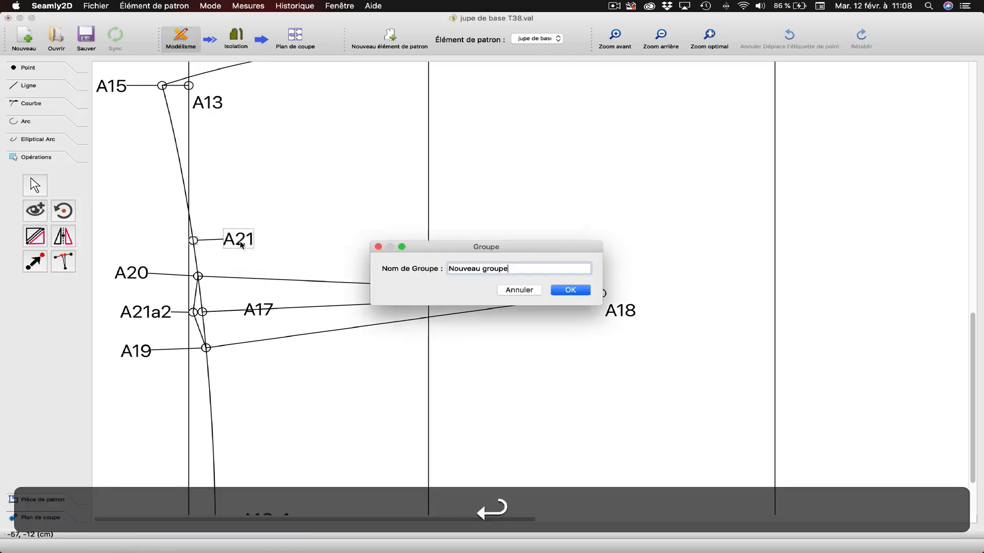
- Name the new group "point de fin de pince" and create it
{"action": "key", "text": "BackSpace"}
{"action": "key", "text": "BackSpace"}
{"action": "key", "text": "BackSpace"}
{"action": "key", "text": "BackSpace"}
{"action": "key", "text": "BackSpace"}
{"action": "key", "text": "BackSpace"}
{"action": "key", "text": "BackSpace"}
{"action": "key", "text": "BackSpace"}
{"action": "key", "text": "BackSpace"}
{"action": "key", "text": "BackSpace"}
{"action": "key", "text": "BackSpace"}
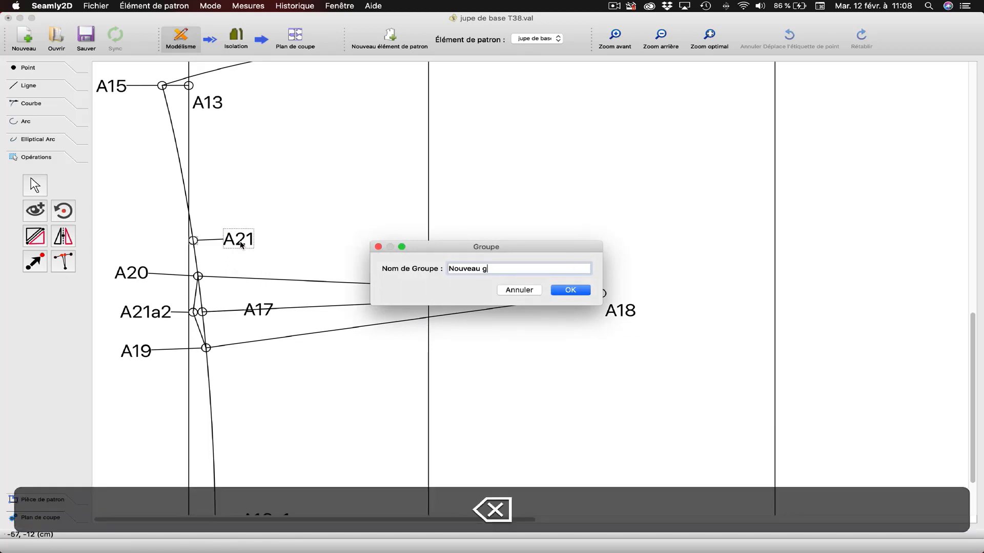
{"action": "key", "text": "BackSpace"}
{"action": "key", "text": "BackSpace"}
{"action": "key", "text": "BackSpace"}
{"action": "type", "text": "p"}
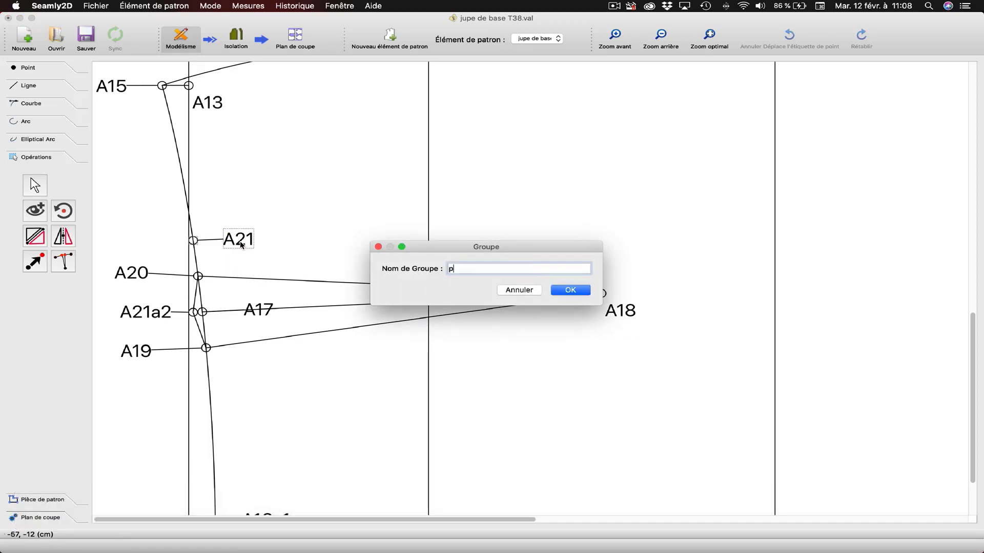
{"action": "type", "text": "oint de fin de pince"}
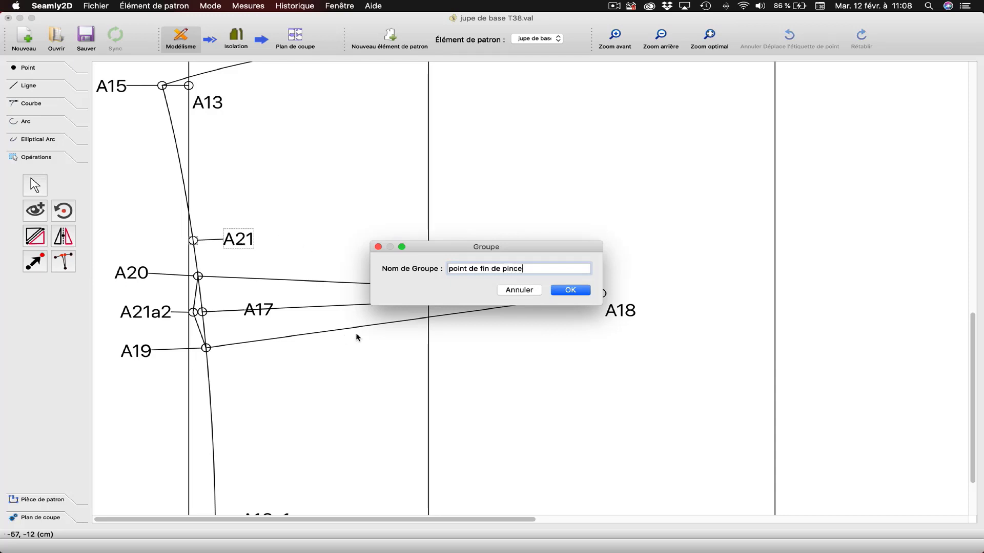
{"action": "left_click", "coordinate": [570, 290]}
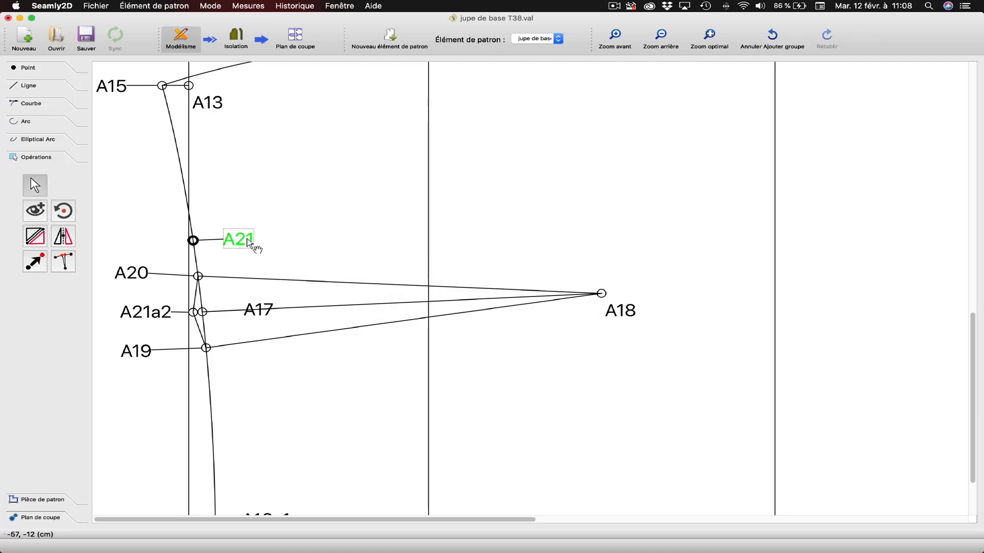
- Display the list of the pattern's groups beside the drawing
{"action": "left_click", "coordinate": [197, 245]}
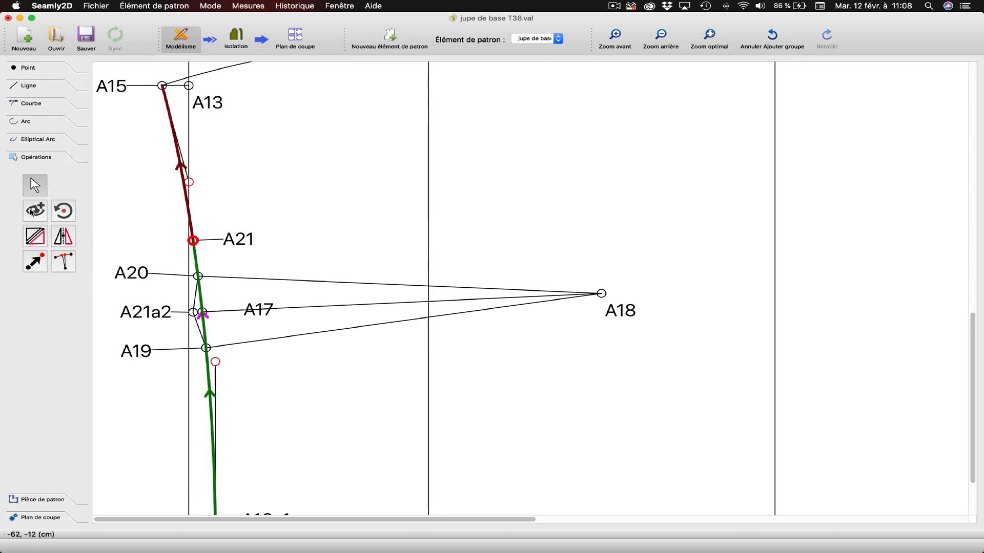
{"action": "left_click", "coordinate": [32, 211]}
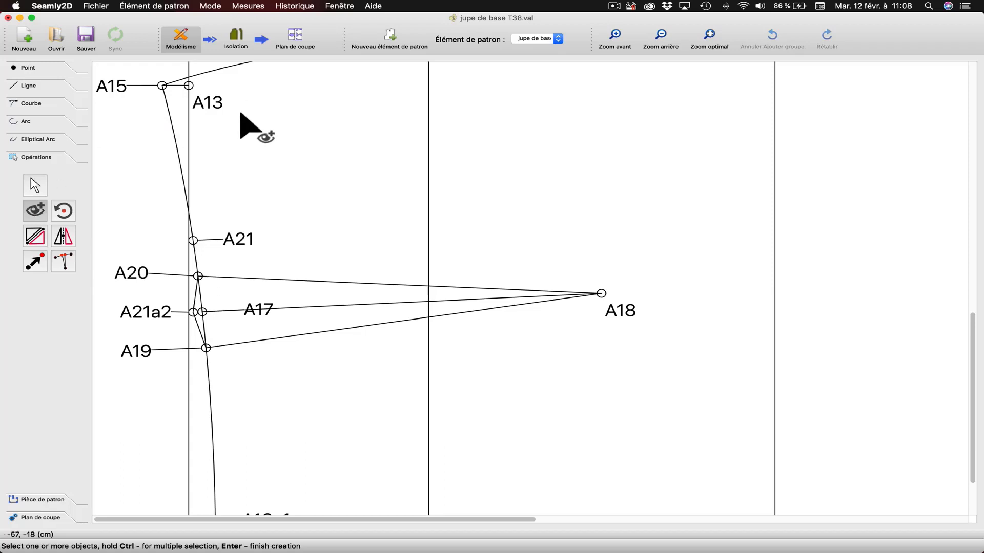
{"action": "left_click", "coordinate": [340, 7]}
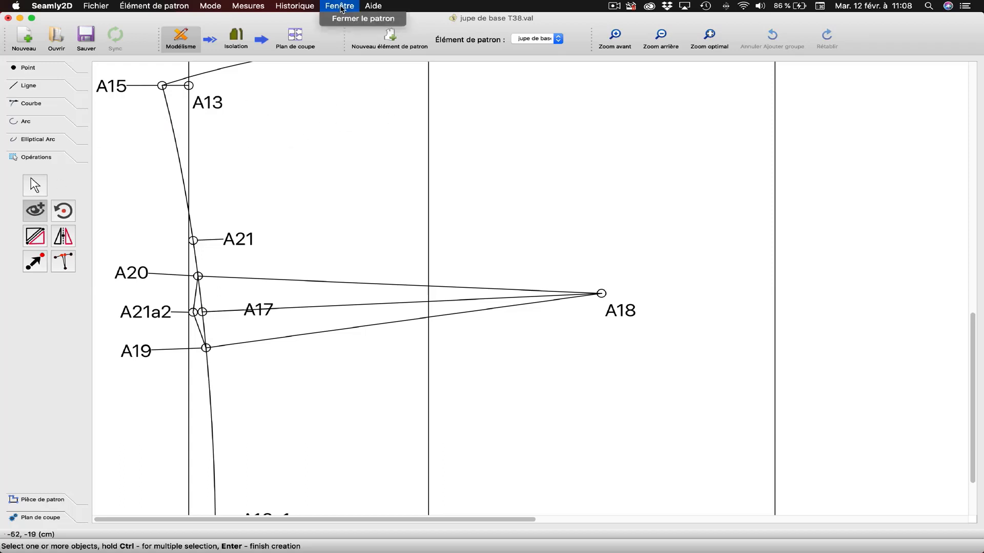
{"action": "mouse_move", "coordinate": [312, 7]}
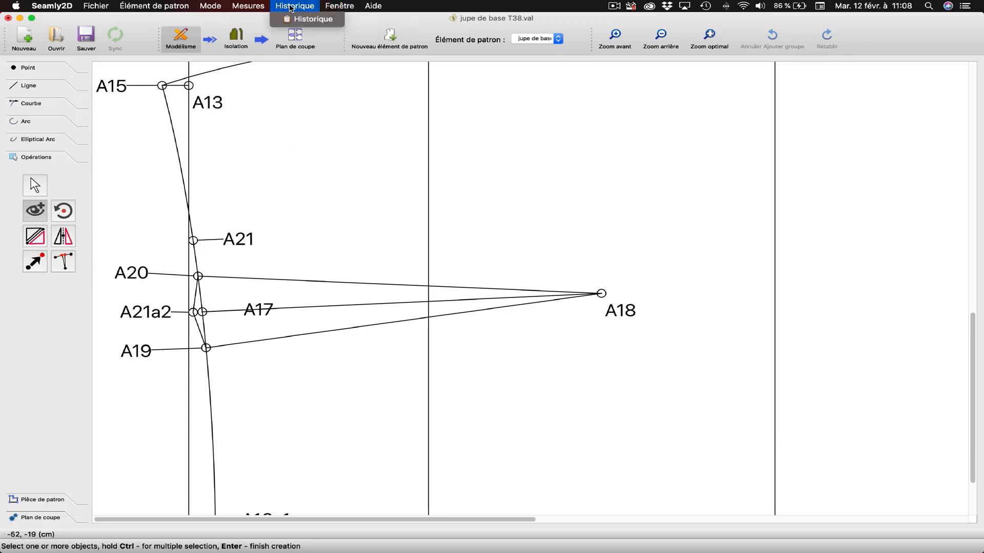
{"action": "mouse_move", "coordinate": [262, 7]}
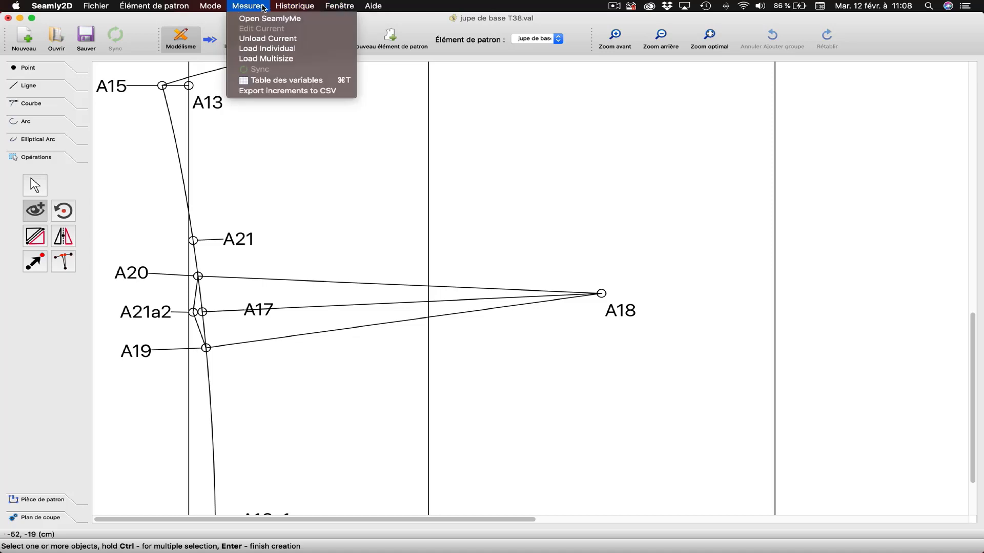
{"action": "mouse_move", "coordinate": [171, 10]}
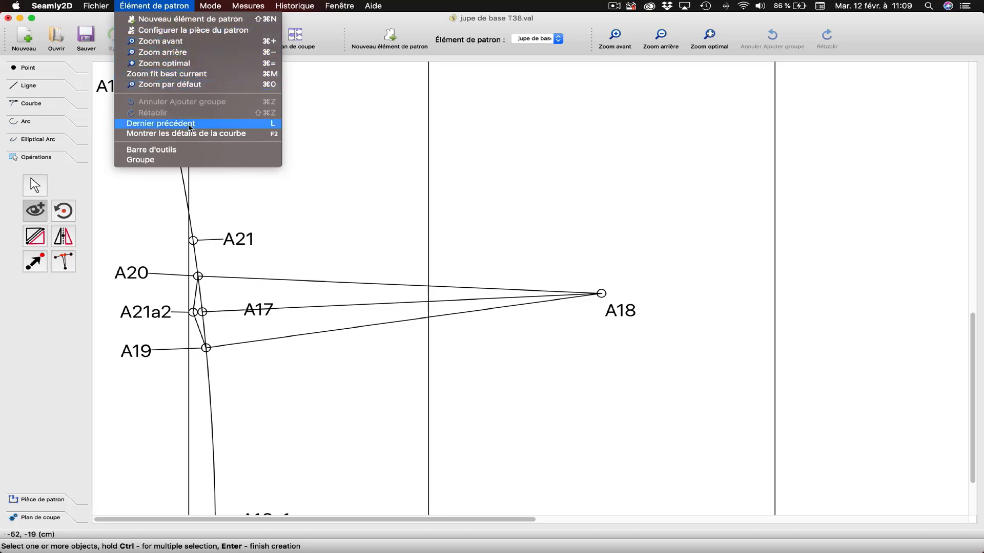
{"action": "left_click", "coordinate": [189, 163]}
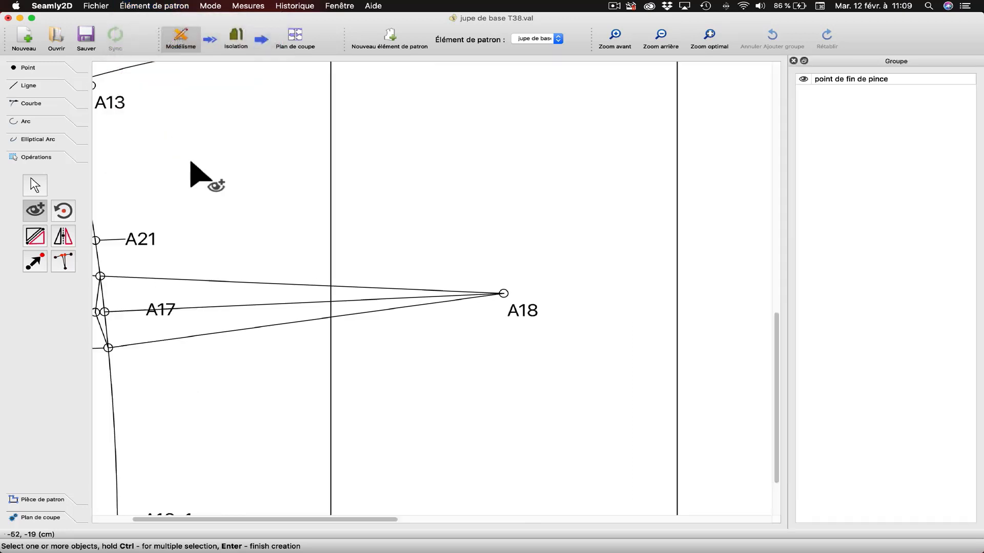
- Toggle the visibility of the "point de fin de pince" group and leave point A21 hidden in the drawing
{"action": "left_click", "coordinate": [804, 81]}
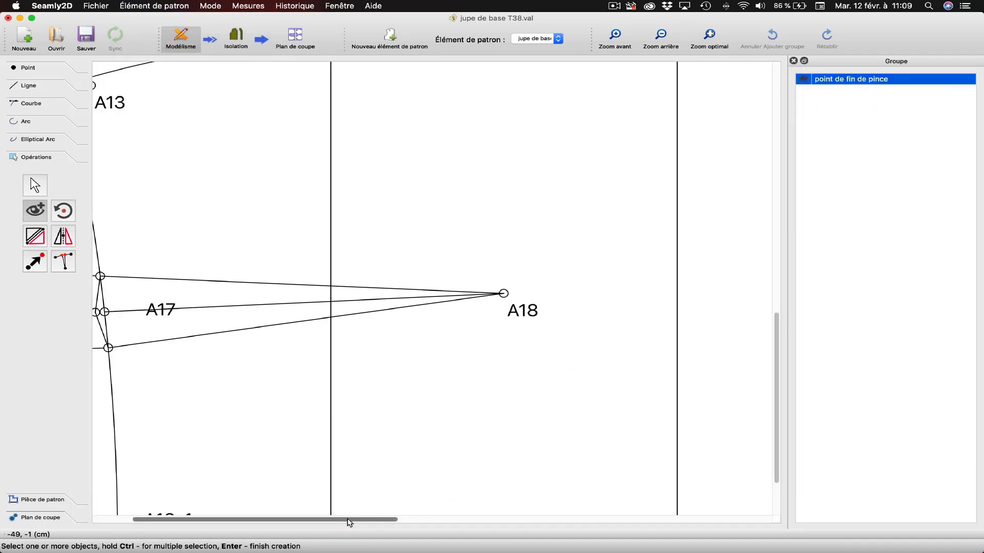
{"action": "left_click_drag", "start_coordinate": [351, 522], "coordinate": [290, 520]}
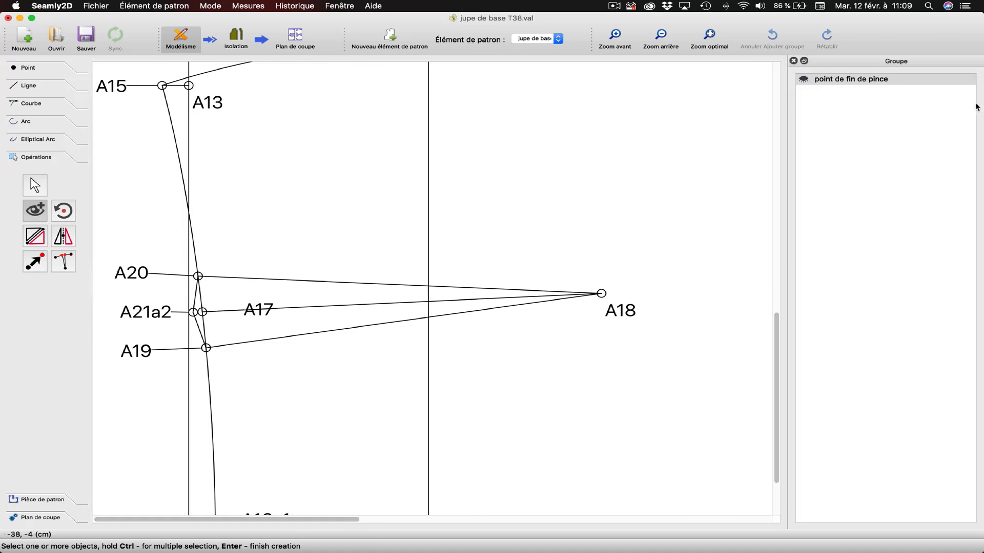
{"action": "left_click", "coordinate": [803, 80]}
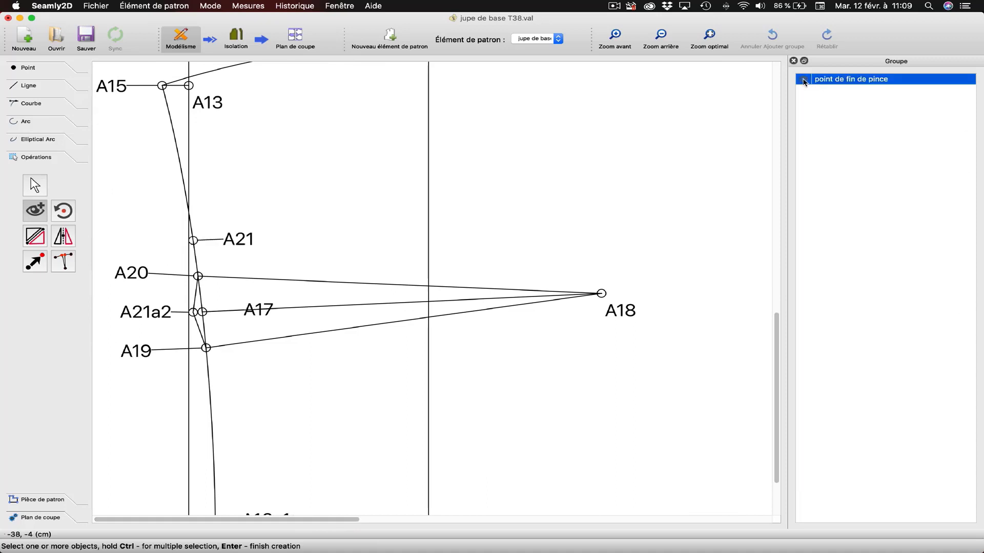
{"action": "left_click", "coordinate": [803, 80]}
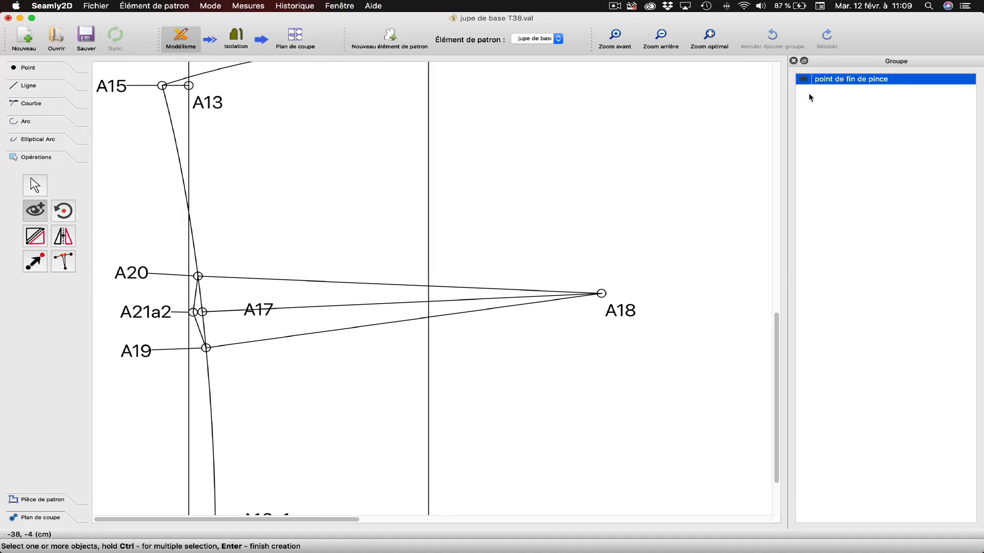
{"action": "left_click", "coordinate": [125, 225]}
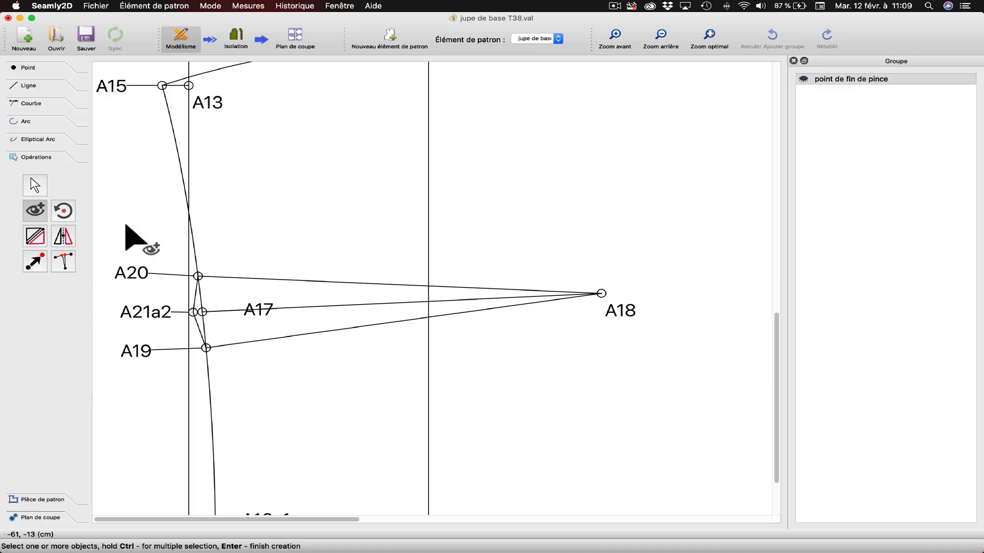
- Create a point 0,5 cm from A2 on the line toward A7 and place its label above the line
{"action": "left_click", "coordinate": [710, 36]}
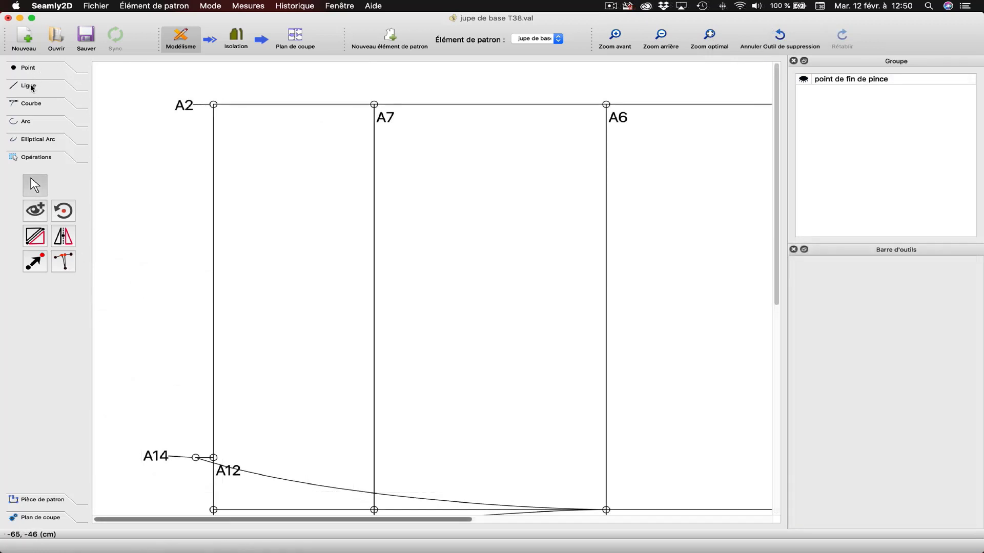
{"action": "left_click", "coordinate": [28, 67]}
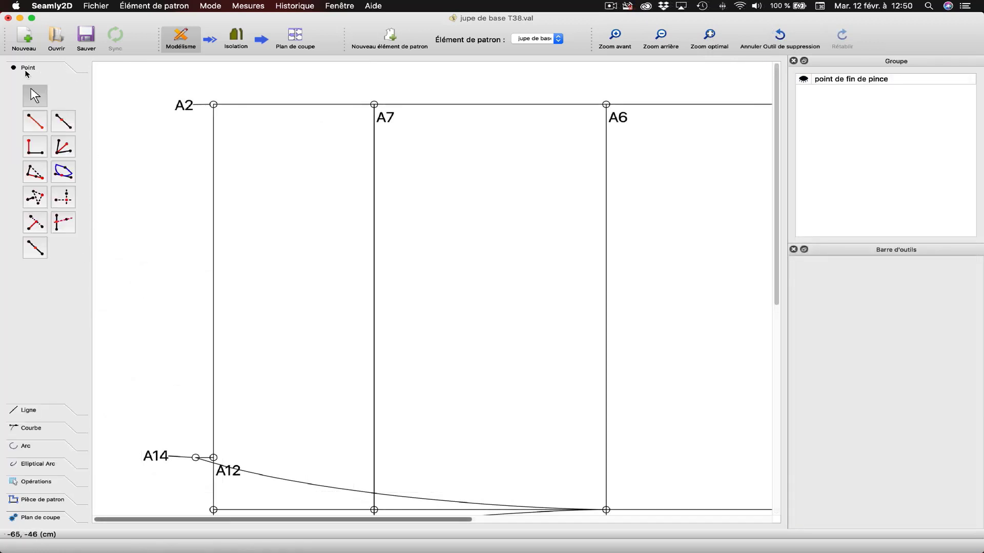
{"action": "left_click", "coordinate": [63, 120]}
{"action": "left_click", "coordinate": [213, 105]}
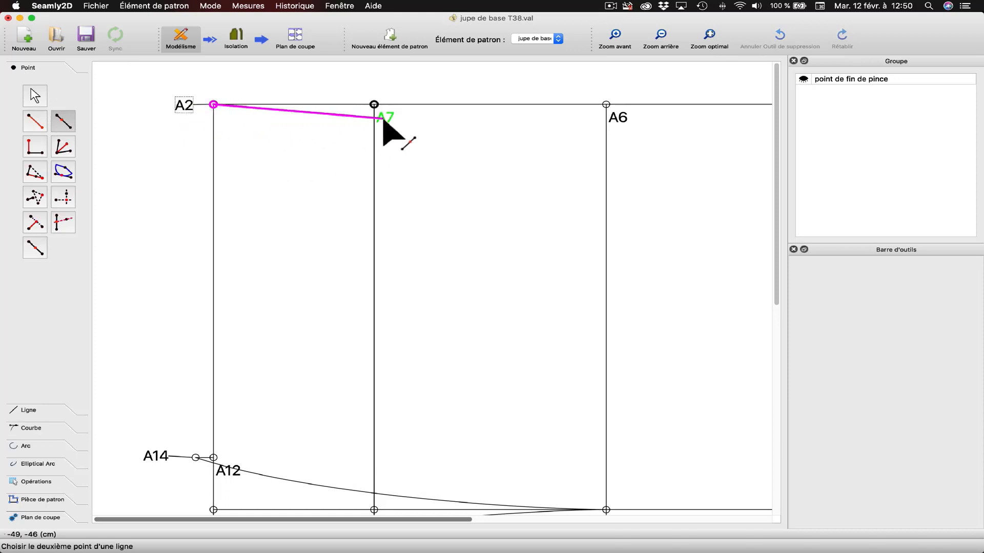
{"action": "left_click", "coordinate": [374, 106]}
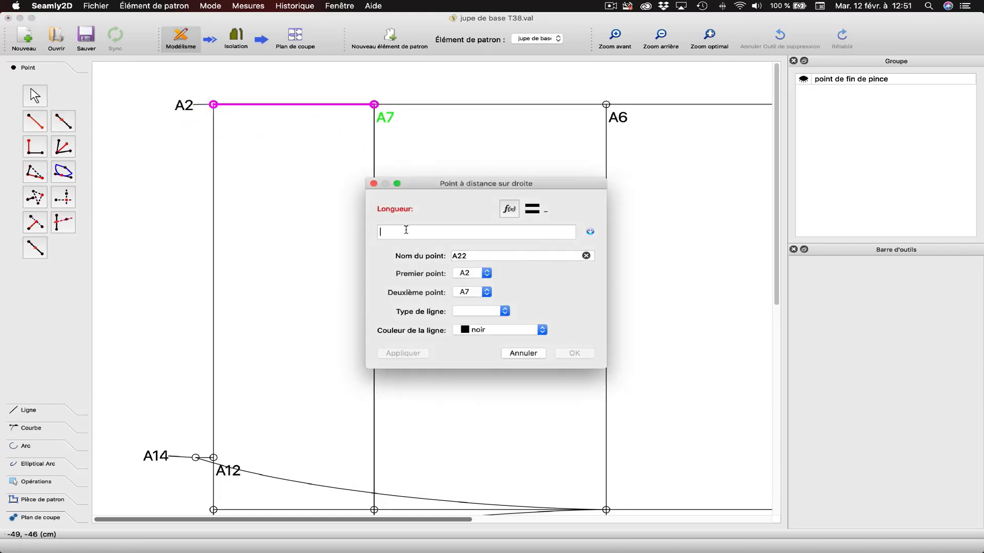
{"action": "type", "text": "0,5"}
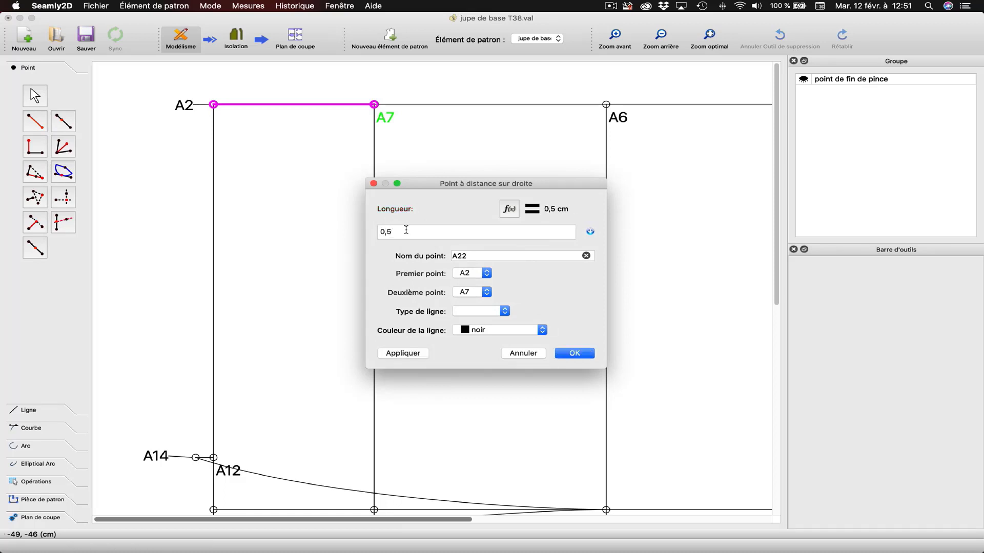
{"action": "left_click", "coordinate": [406, 353]}
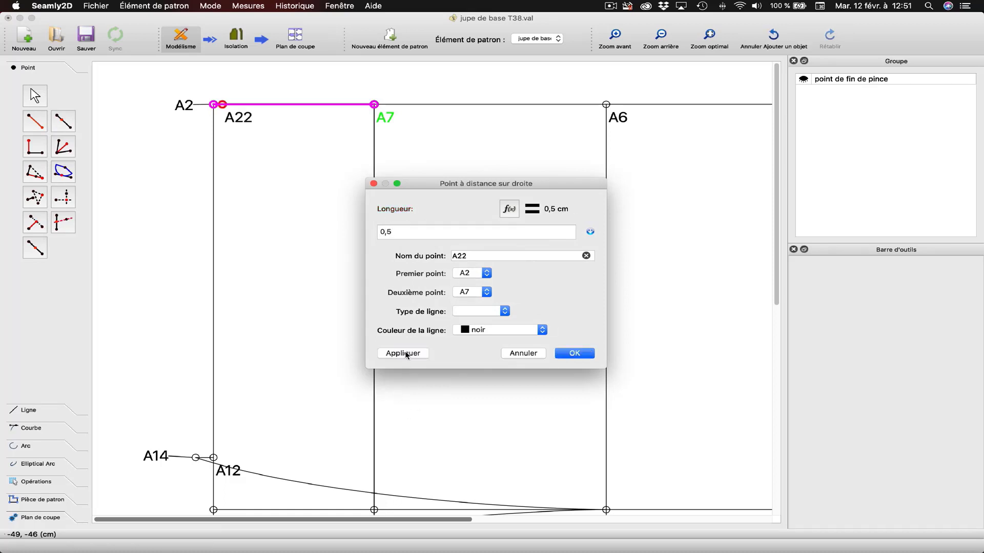
{"action": "left_click", "coordinate": [570, 352]}
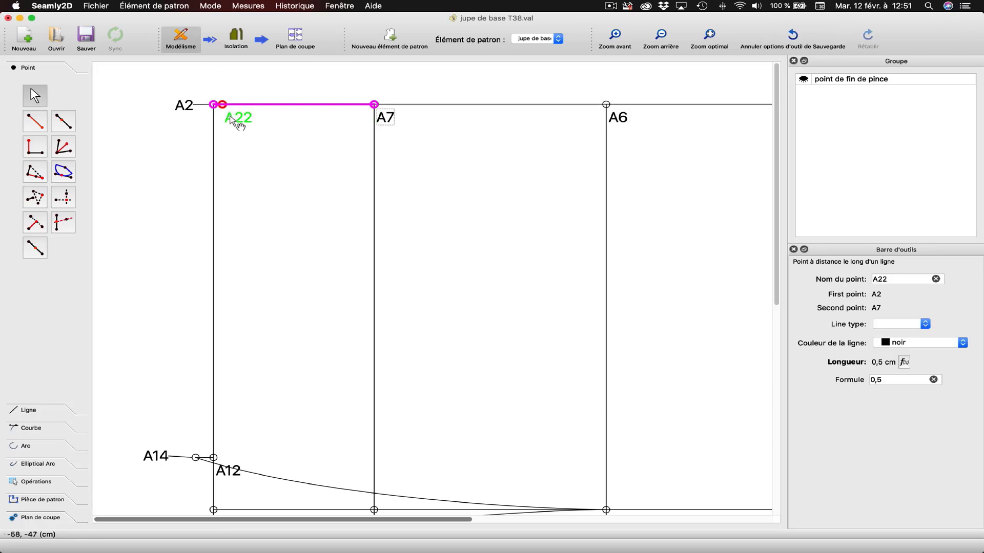
{"action": "left_click_drag", "start_coordinate": [235, 119], "coordinate": [221, 78]}
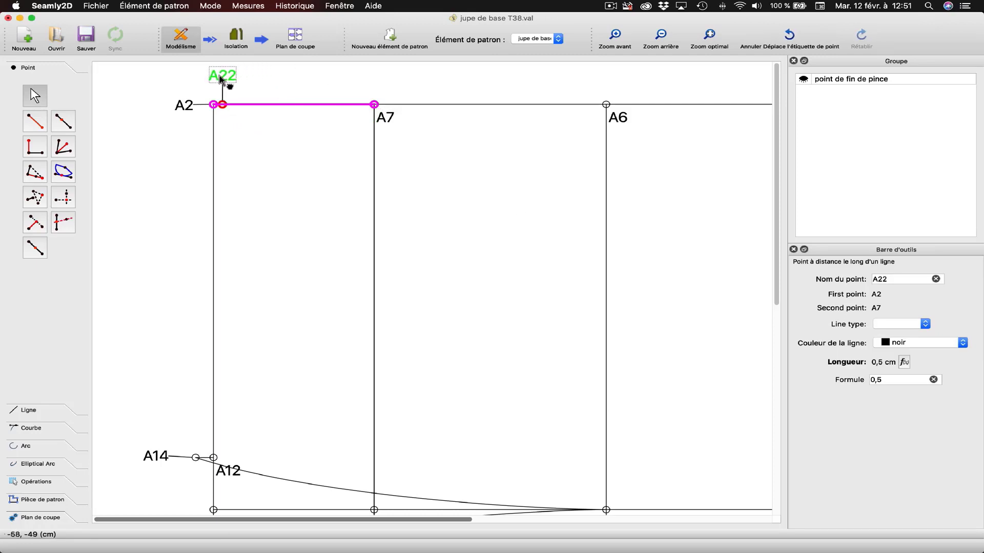
- Draw a simple curve from point A14 to point A22
{"action": "left_click", "coordinate": [36, 429]}
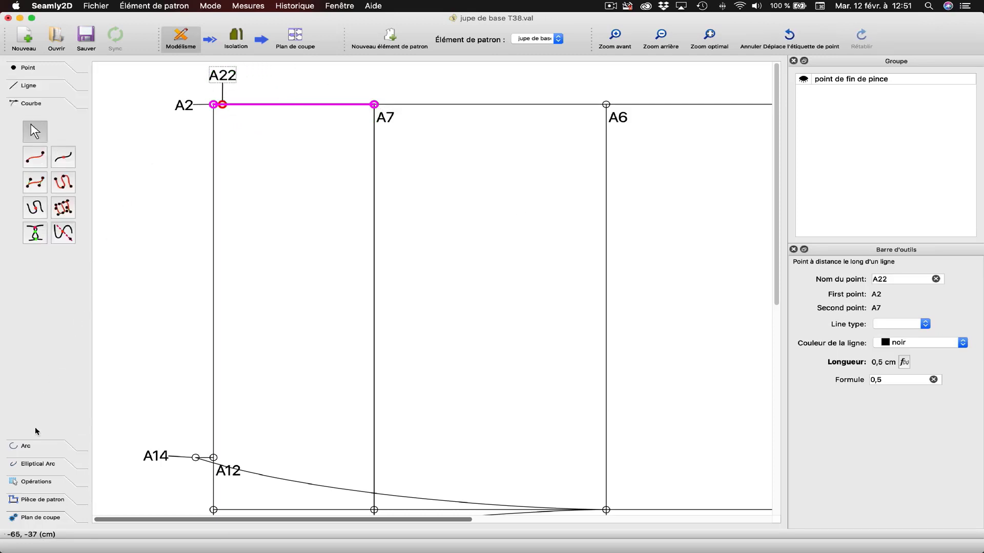
{"action": "left_click", "coordinate": [40, 160]}
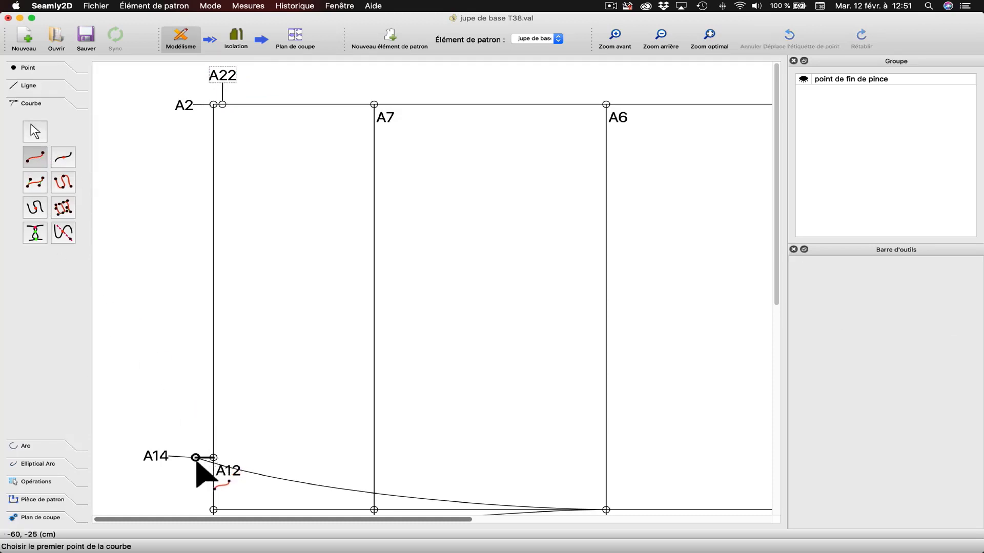
{"action": "left_click", "coordinate": [195, 458]}
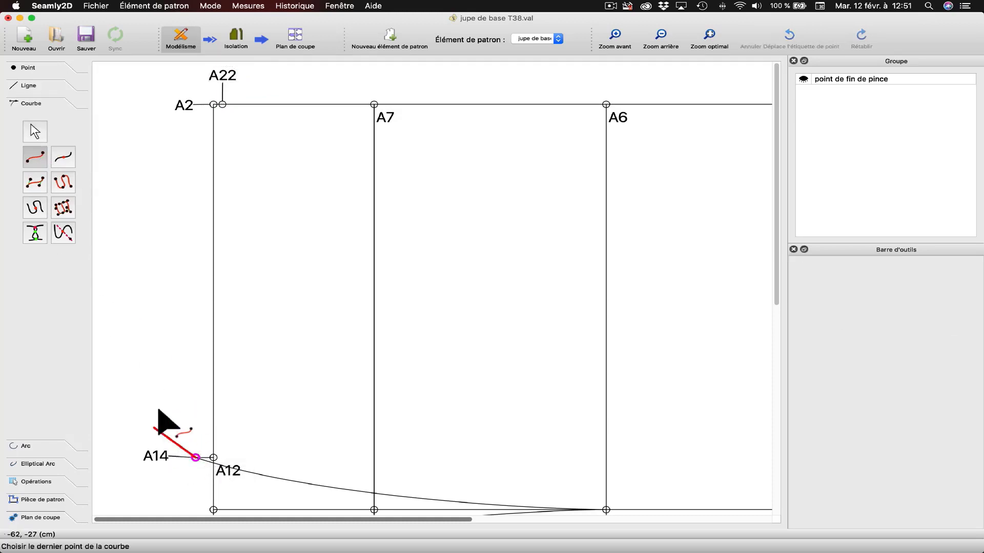
{"action": "left_click", "coordinate": [222, 105]}
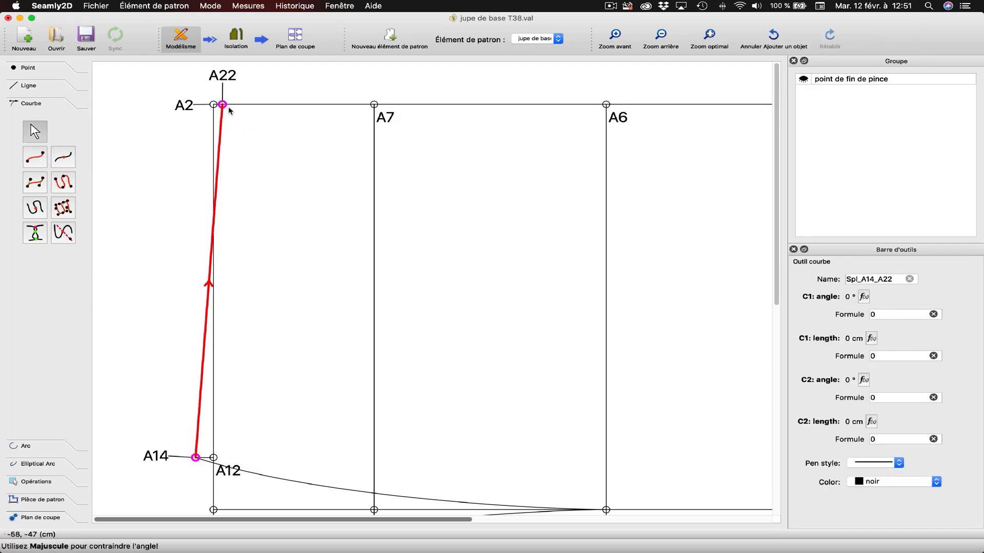
- Shape the A14–A22 curve with a 270° handle about 4.35 cm long at A22 and a 79° handle about 10.56 cm long at A14
{"action": "left_click_drag", "start_coordinate": [223, 108], "coordinate": [245, 188]}
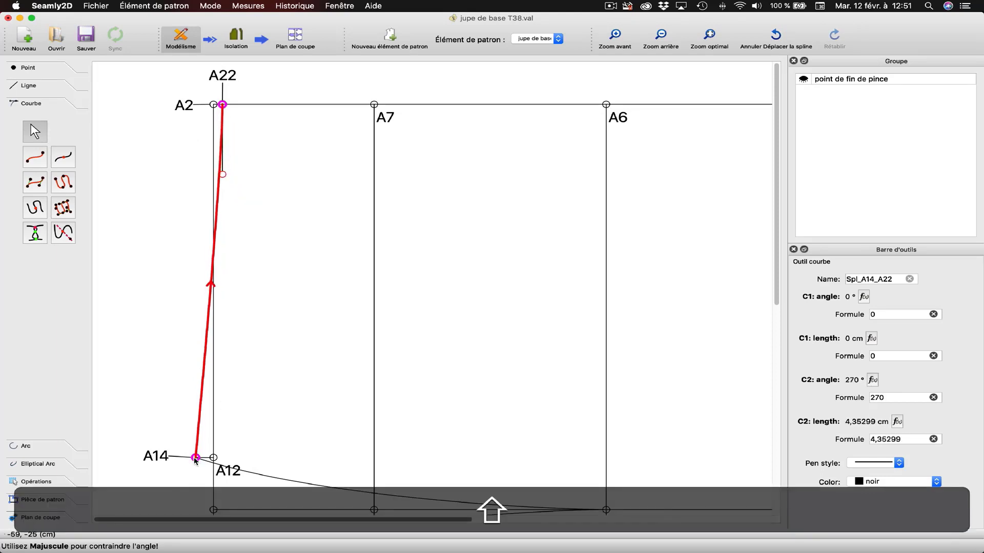
{"action": "left_click_drag", "start_coordinate": [198, 459], "coordinate": [230, 291]}
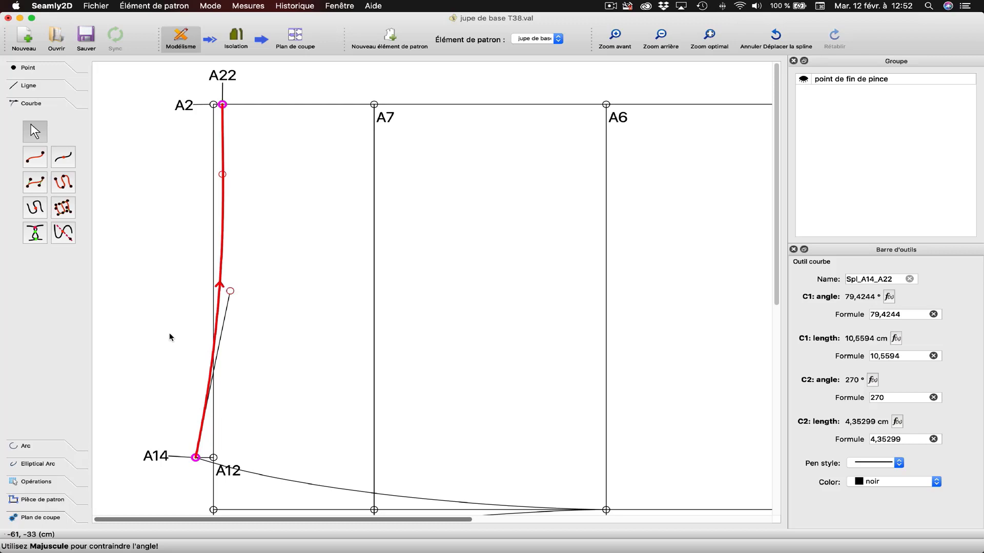
{"action": "left_click", "coordinate": [170, 336]}
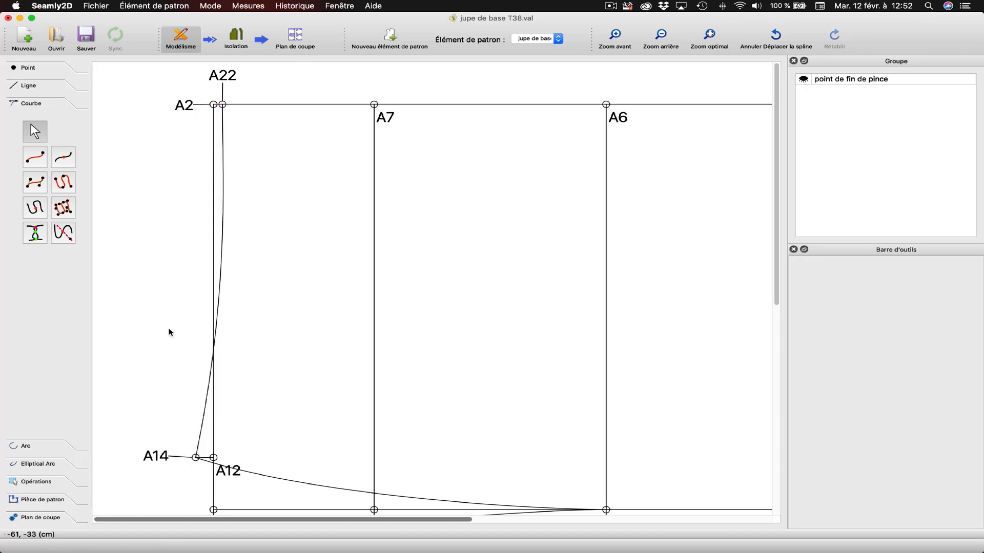